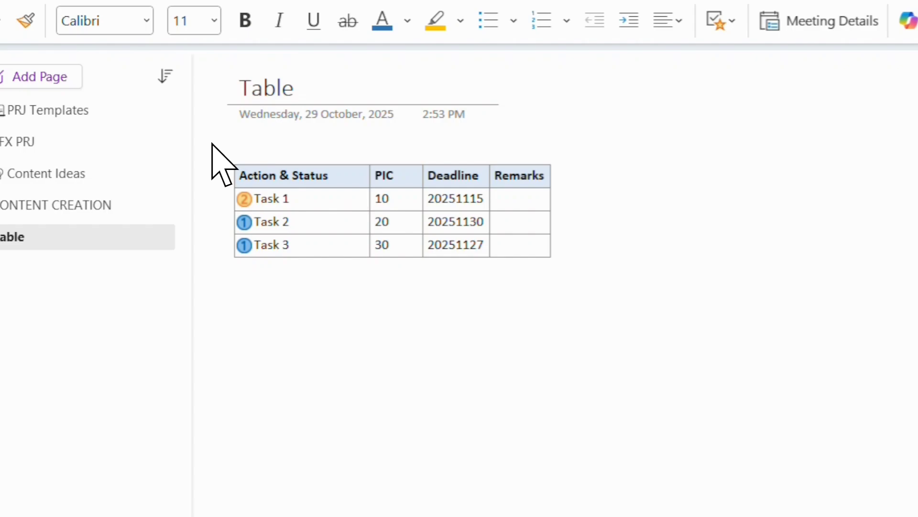
Step: Select the whole Task table, then put the cursor on the empty line below it
key("ctrl+a")
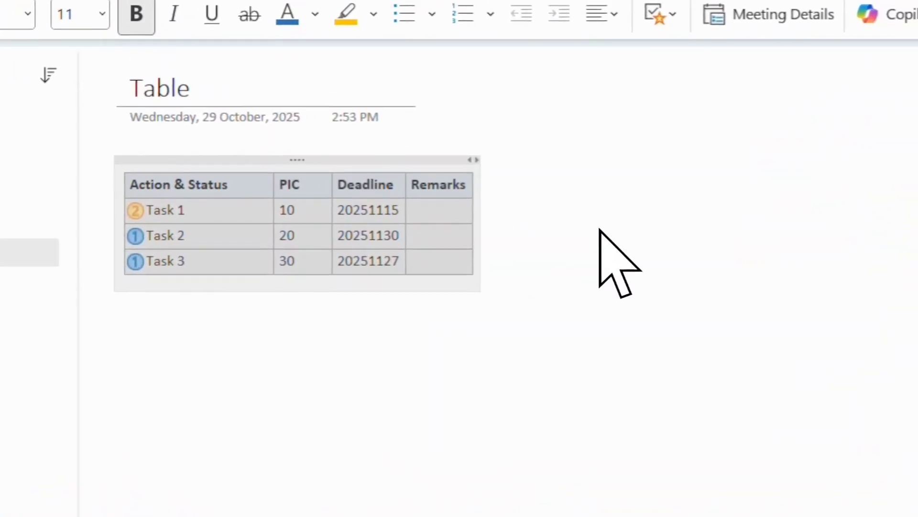
left_click(227, 328)
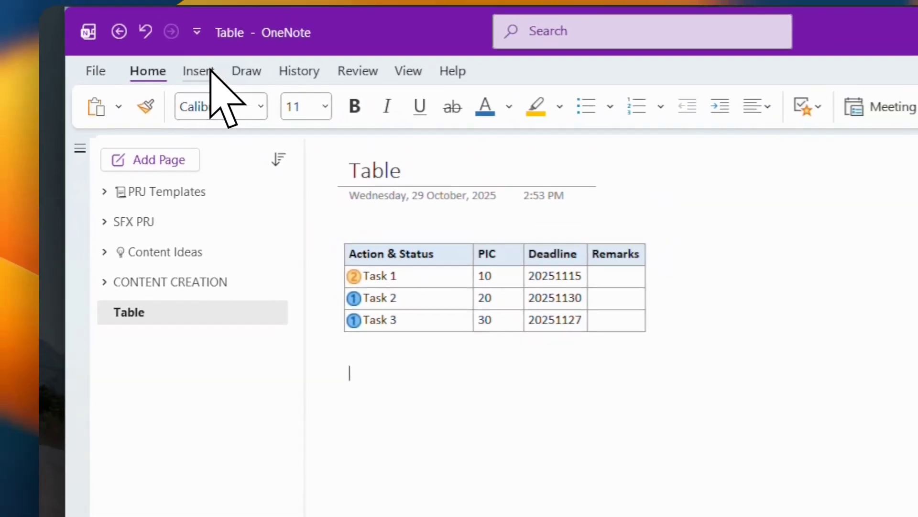
Step: Insert a 3x3 table below the Task table and select all of its cells
left_click(210, 72)
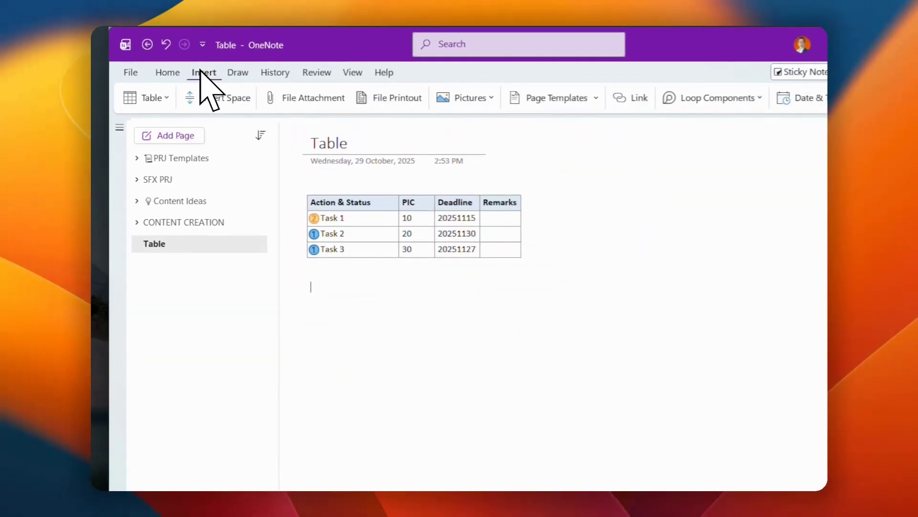
left_click(168, 98)
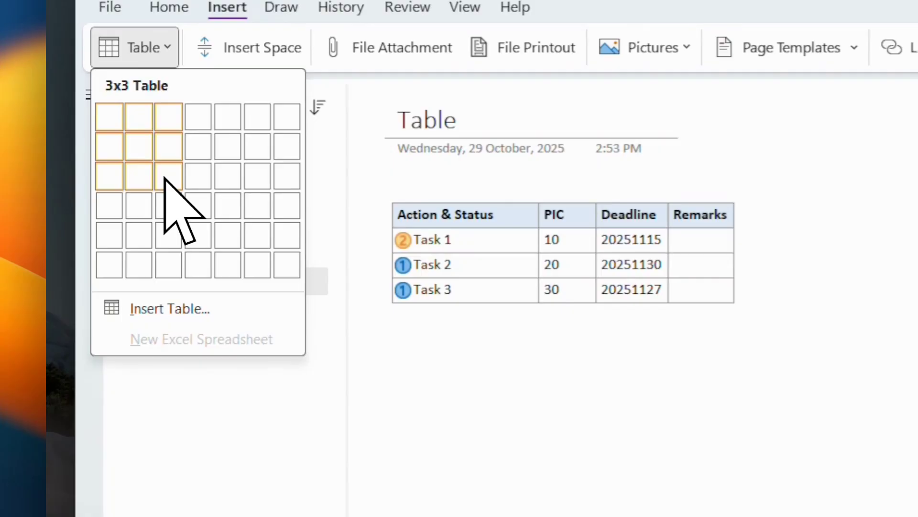
left_click(167, 182)
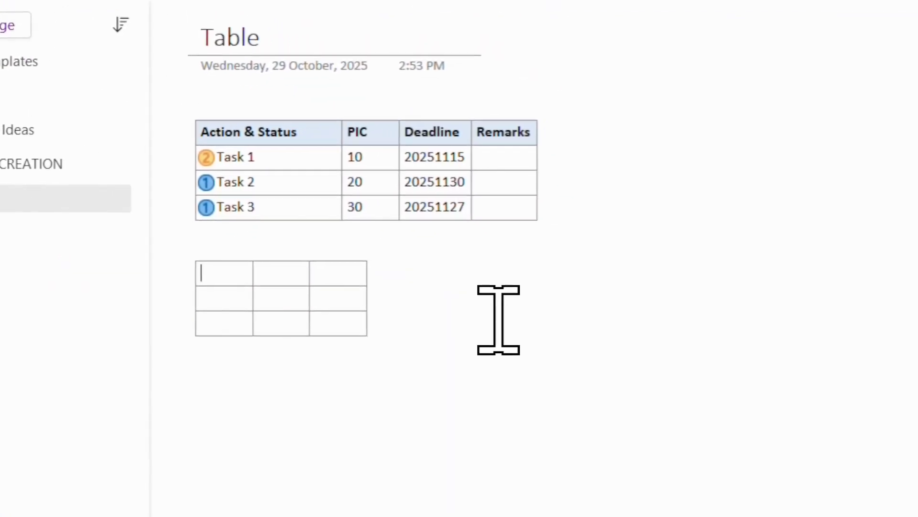
left_click(382, 315)
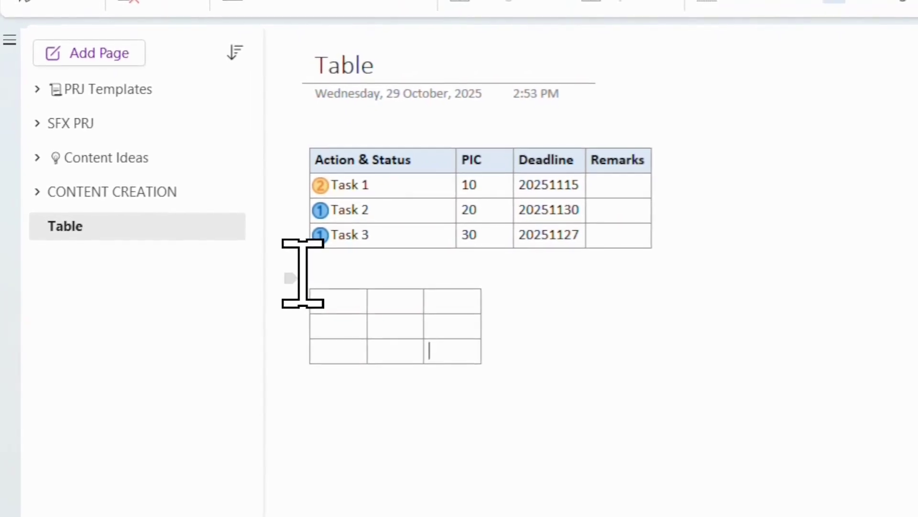
left_click_drag(304, 273, 509, 372)
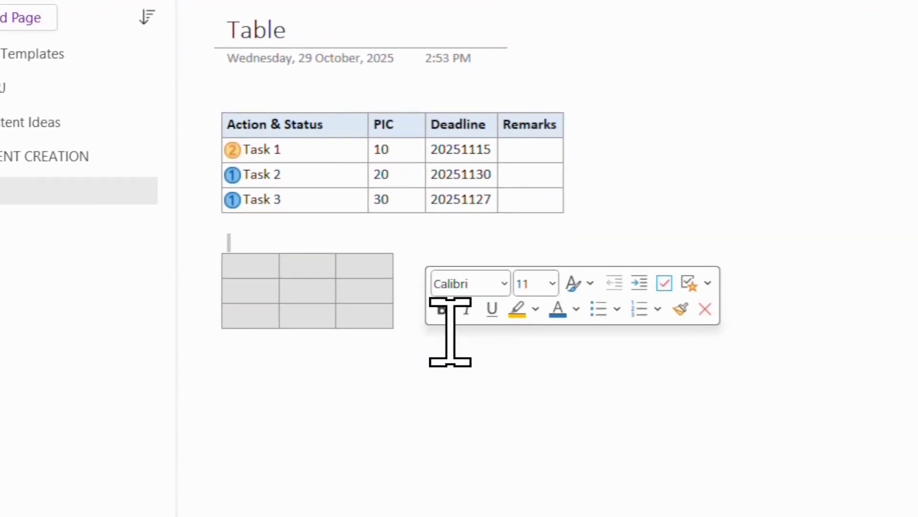
Step: Replace the empty table with one headed Action, PIC, Deadline, Remarks, adding rows via Ctrl+Enter
key("Delete")
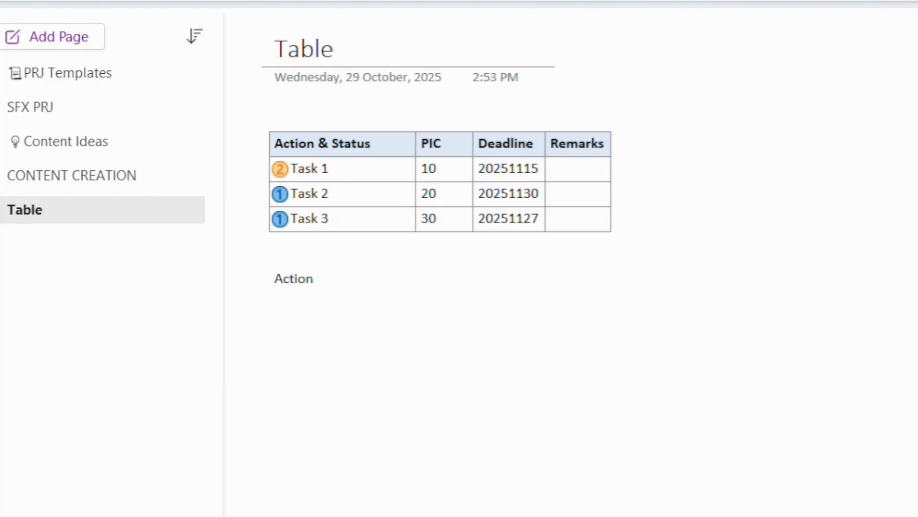
key("Tab")
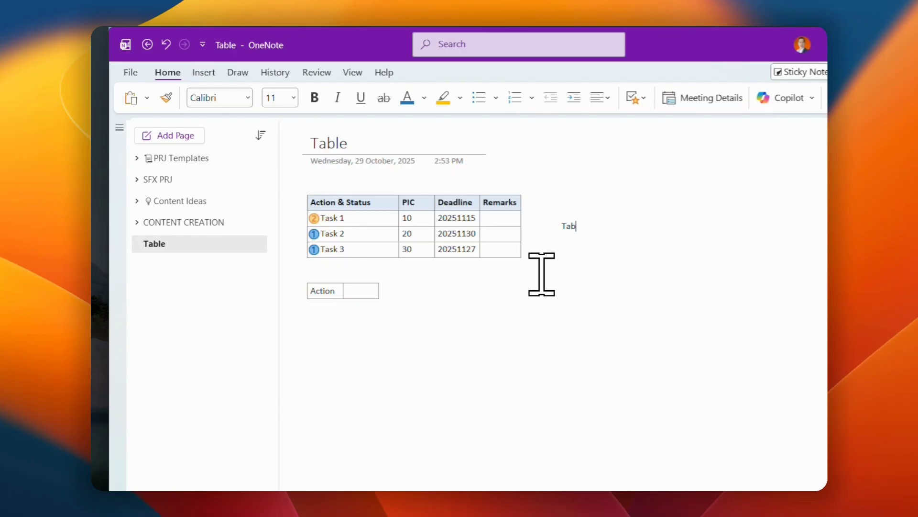
left_click(360, 291)
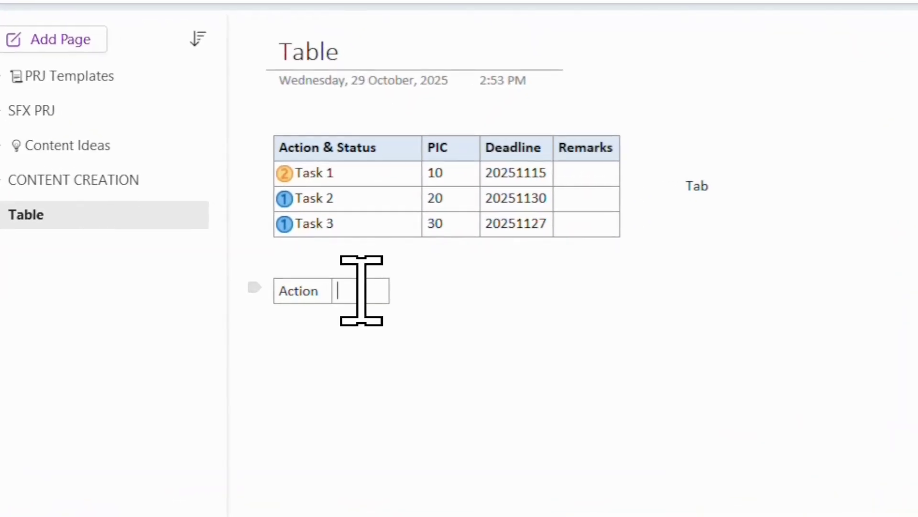
type("PIC")
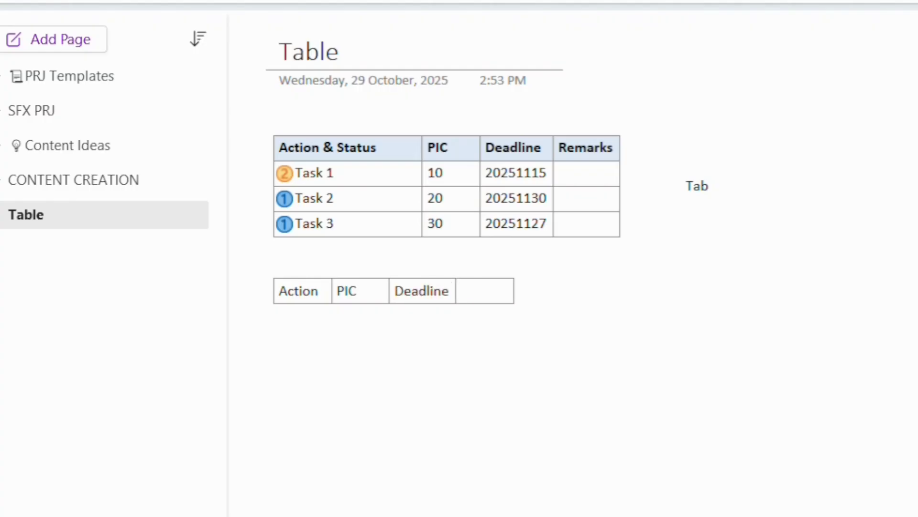
type("Remarks")
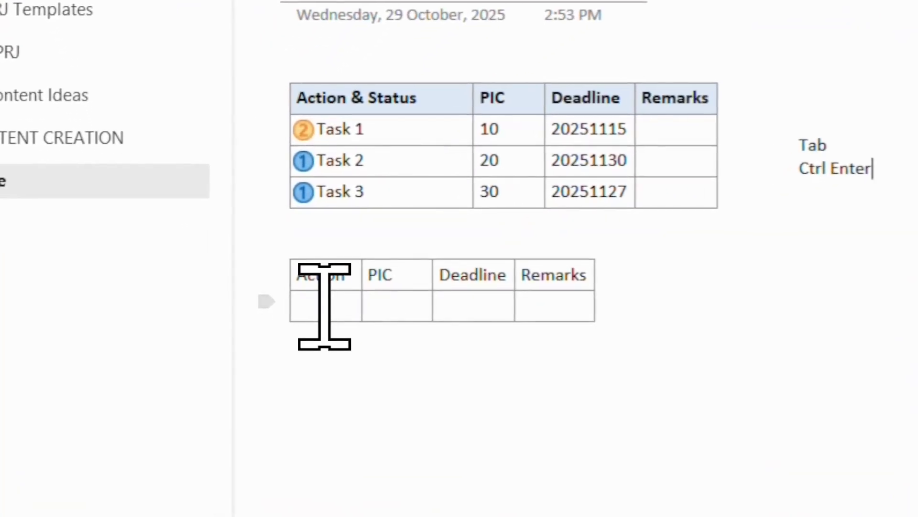
left_click(325, 306)
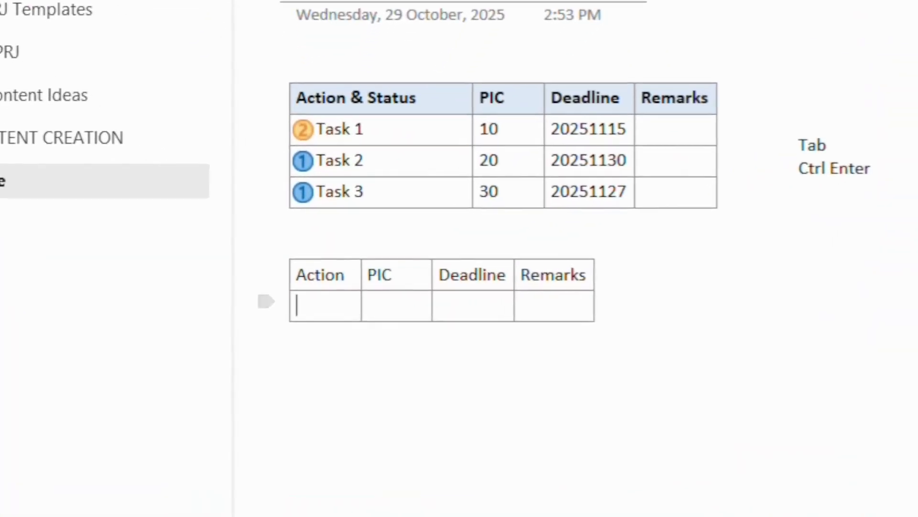
key("ctrl+Return")
key("ctrl+Return")
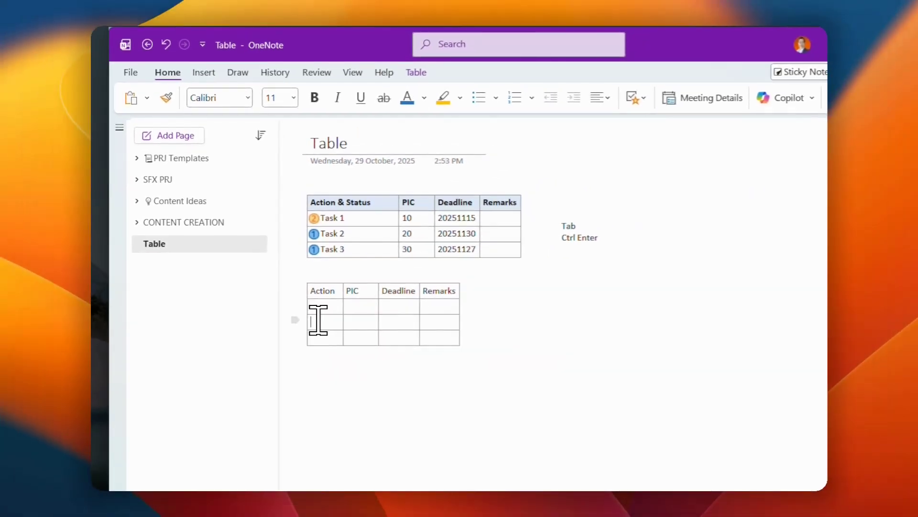
Step: Insert a fourth empty row into the lower table, then select its header row
right_click(318, 318)
mouse_move(382, 473)
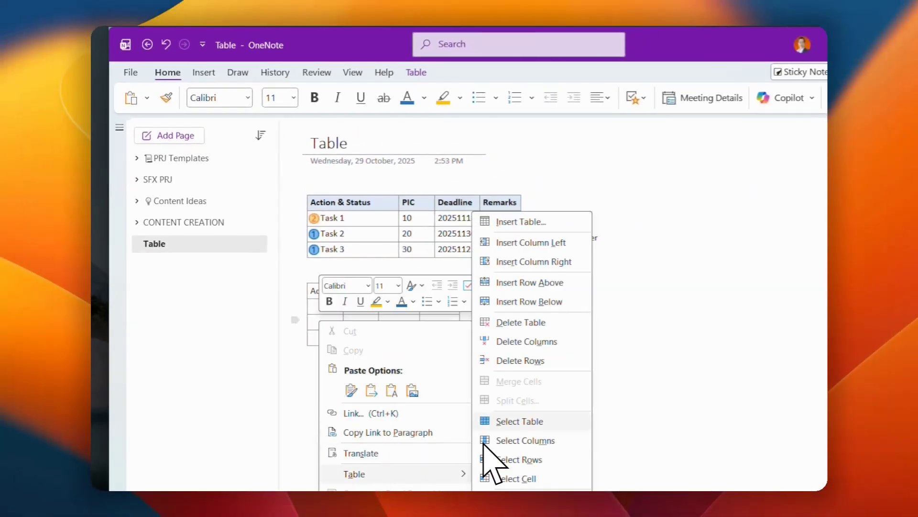
left_click(548, 301)
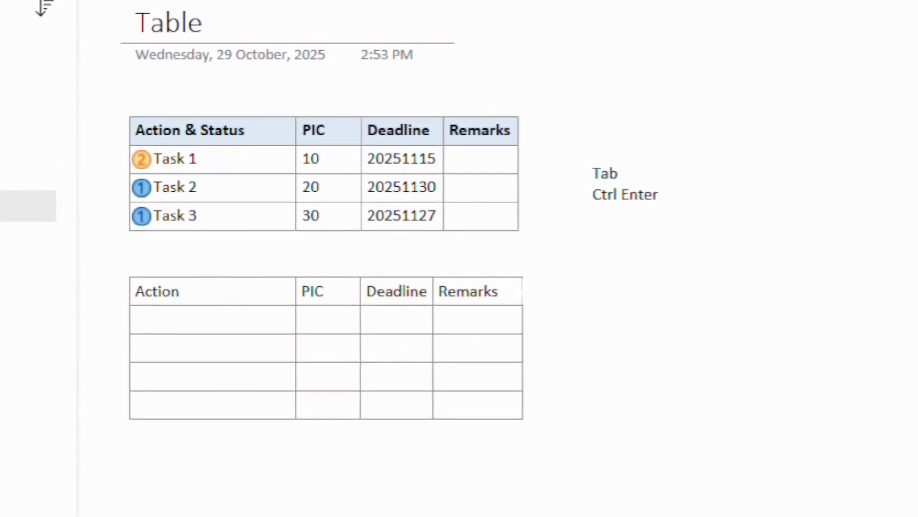
left_click_drag(310, 289, 647, 289)
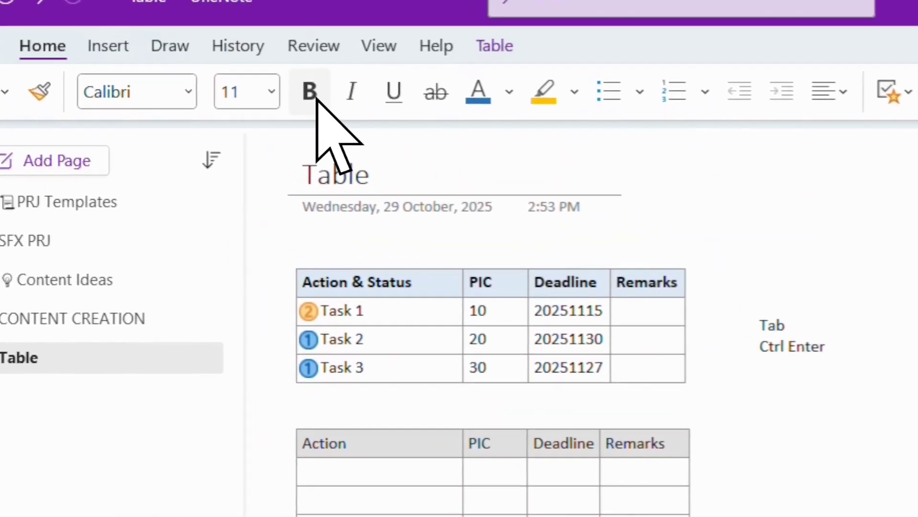
Step: Bold the lower table's header row, widen the Deadline column, and shade the header light salmon
left_click(260, 50)
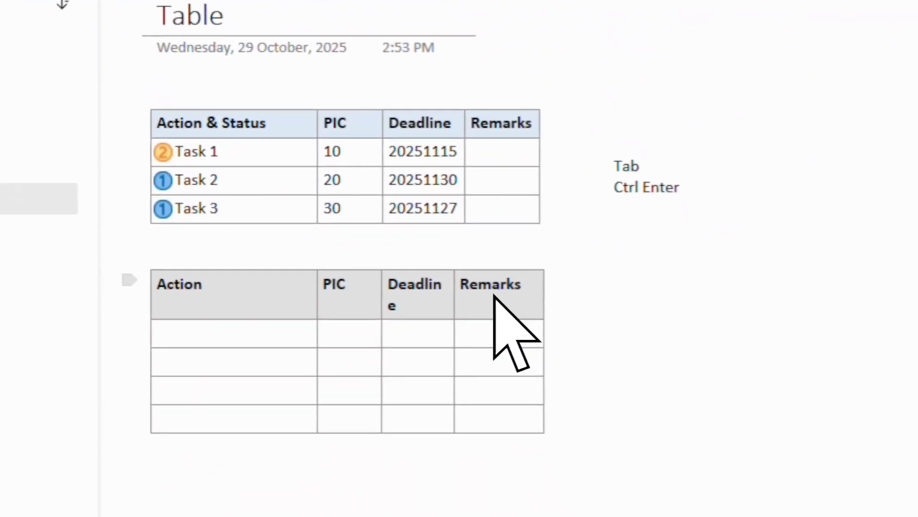
left_click_drag(455, 287, 467, 287)
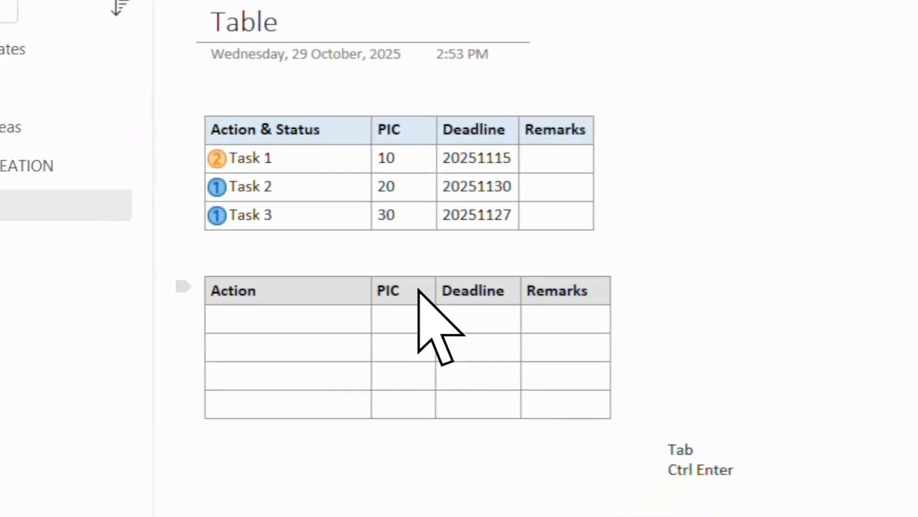
right_click(366, 291)
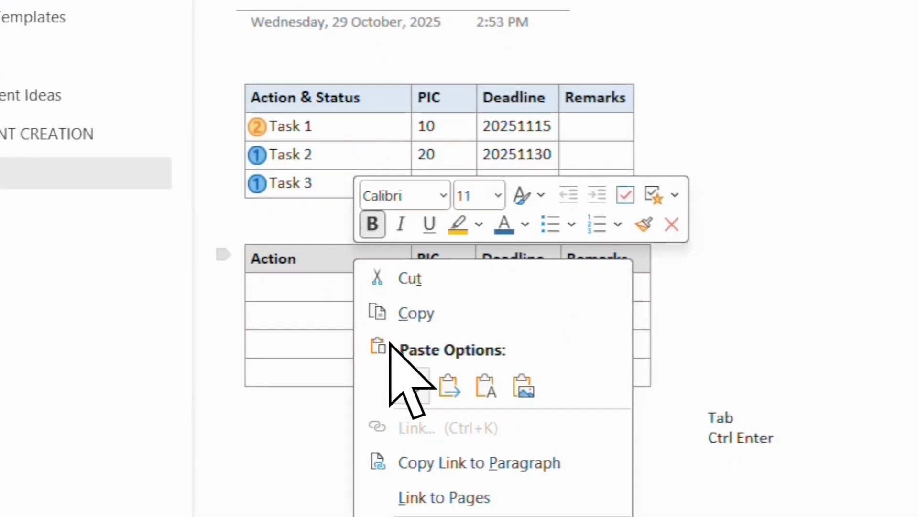
mouse_move(437, 476)
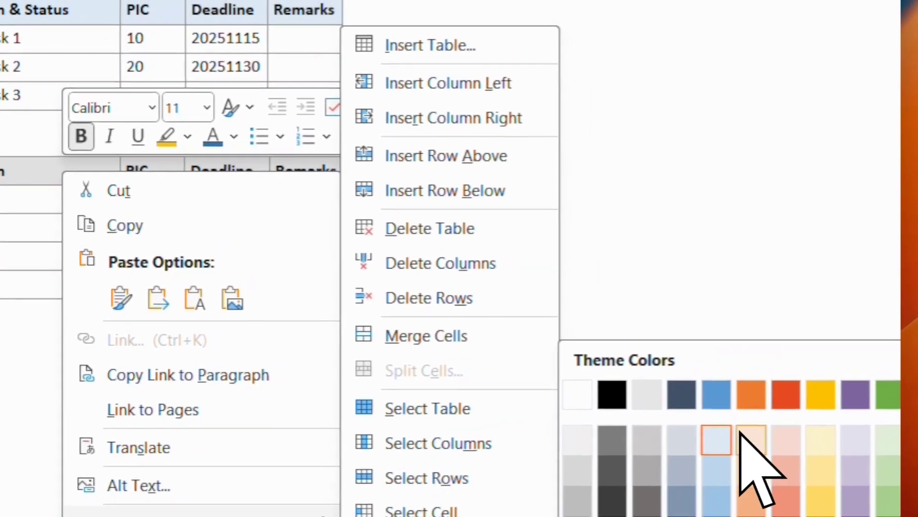
left_click(759, 467)
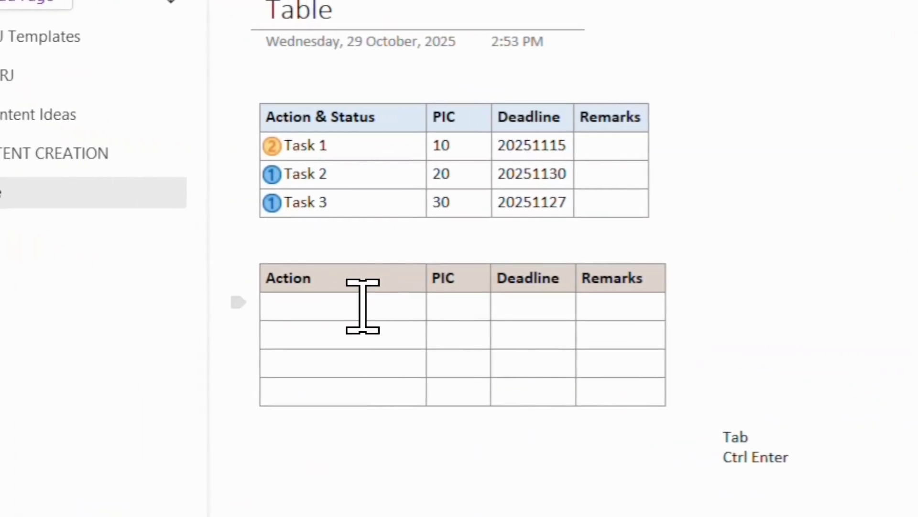
left_click(48, 201)
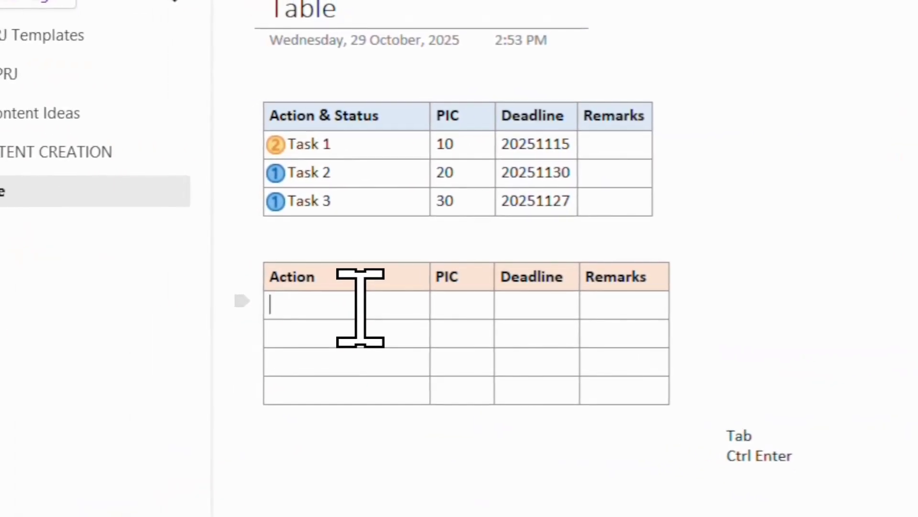
key("Tab")
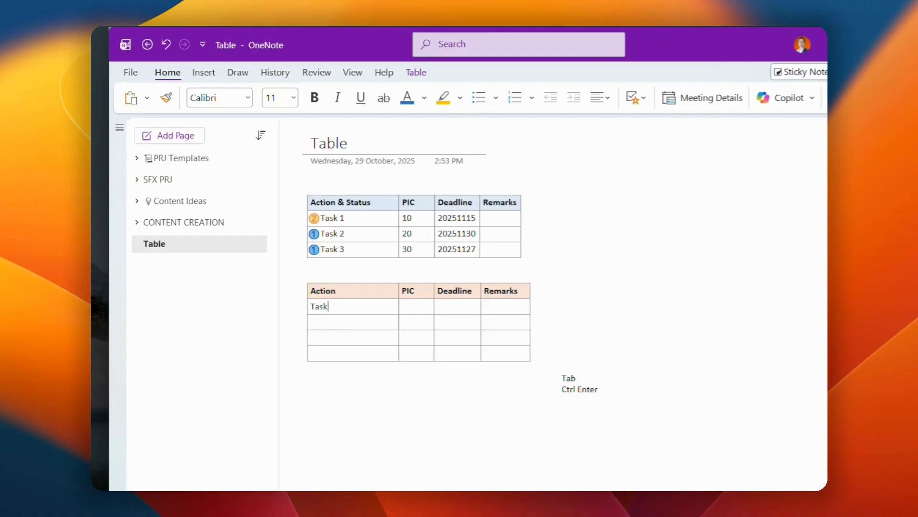
Step: Enter Task A, Task B and Task C in the Action column, with a person's name under PIC
type("A")
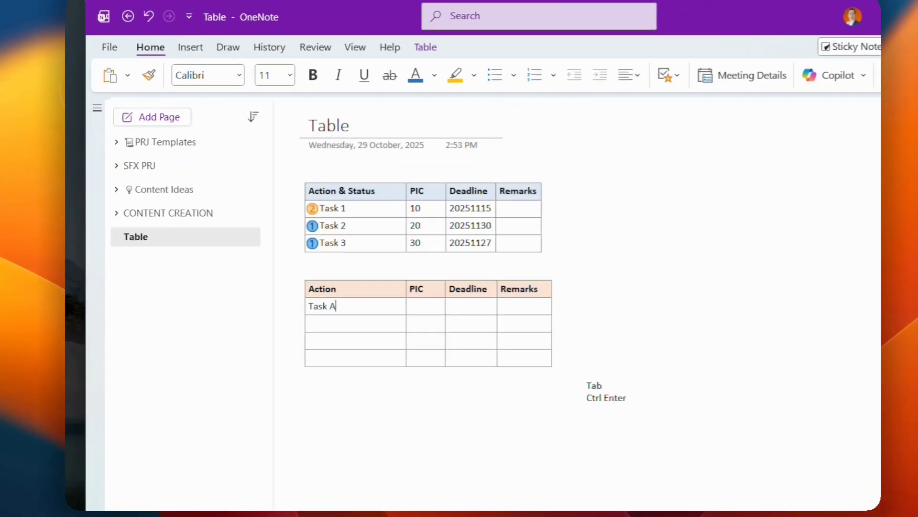
key("Down")
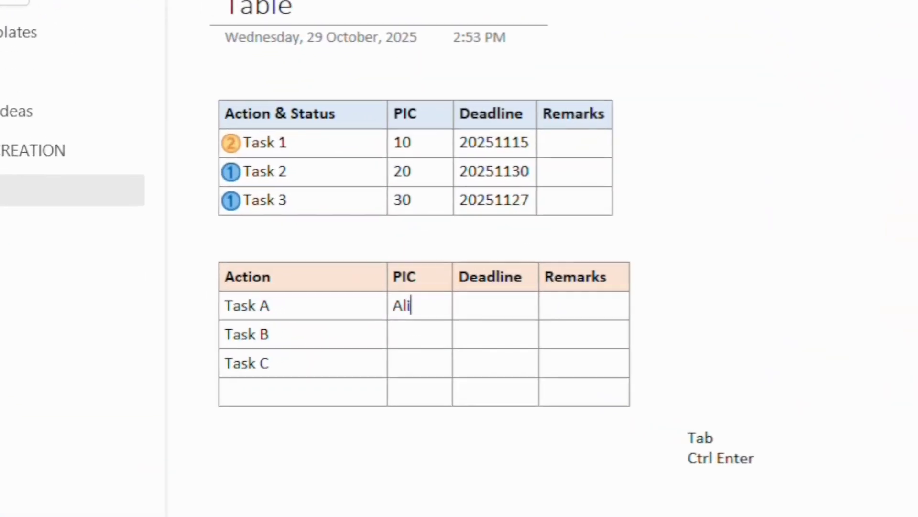
left_click(402, 322)
type("John")
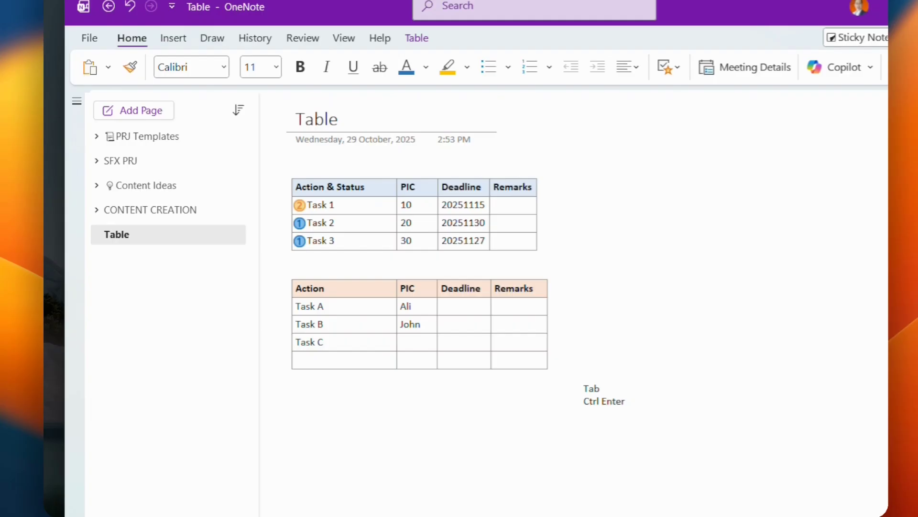
left_click(407, 368)
type("Jane")
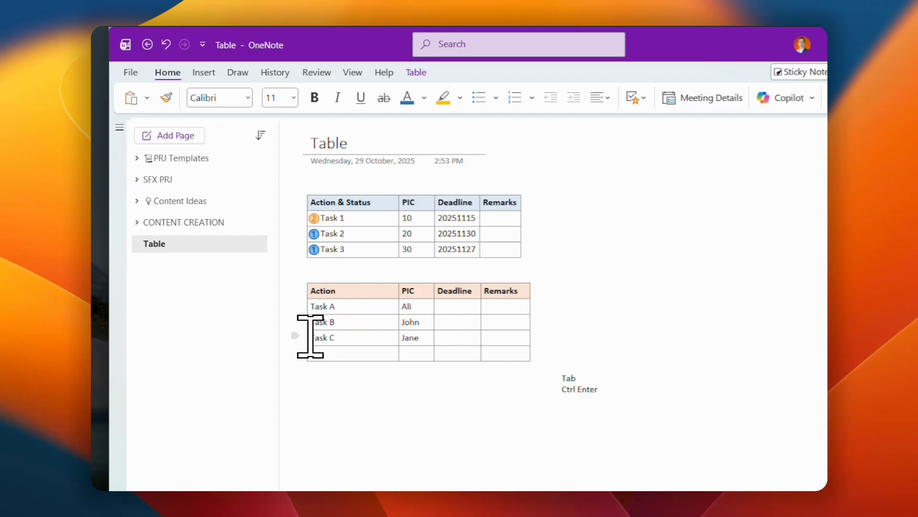
left_click_drag(323, 335, 489, 335)
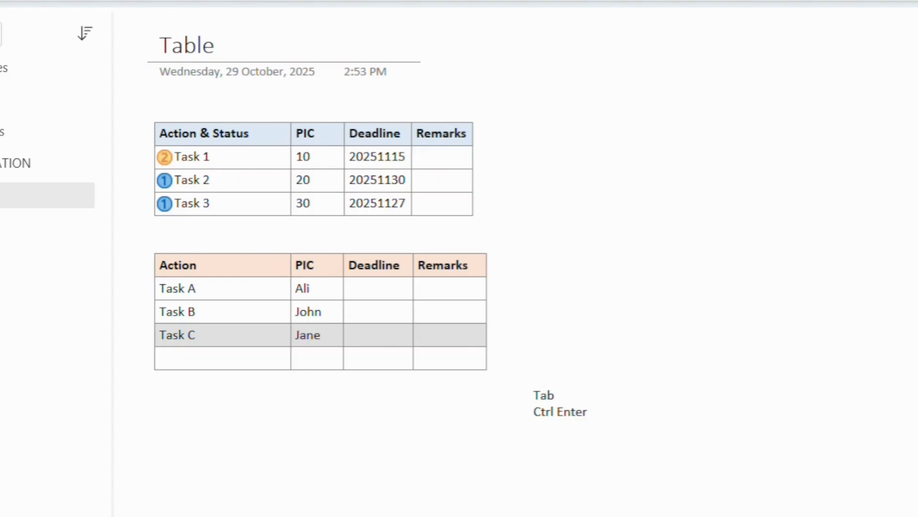
key("alt+shift+Up")
key("alt+shift+Up")
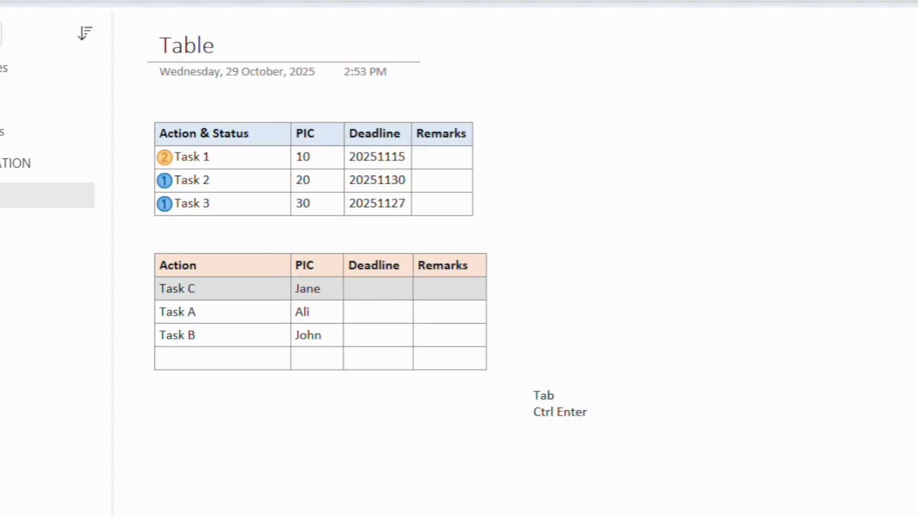
key("alt+shift+Down")
key("alt+shift+Down")
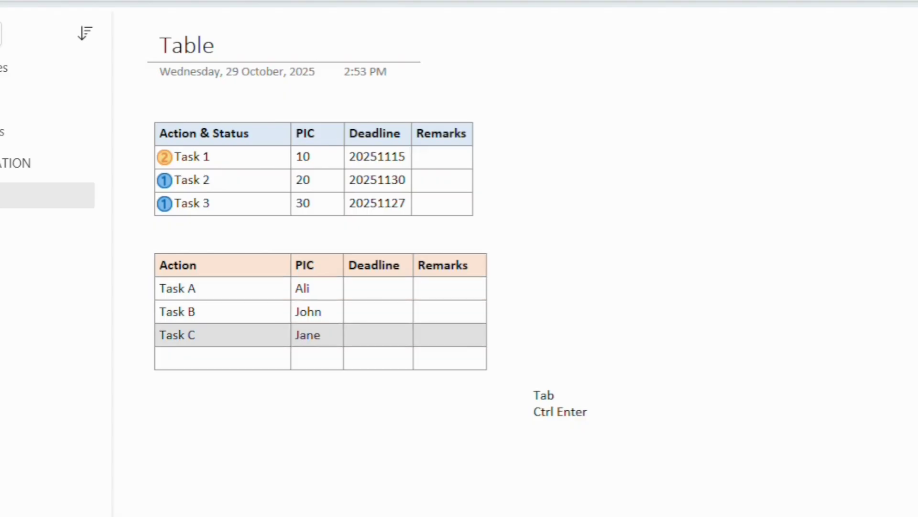
key("alt+shift+Up")
key("alt+shift+Up")
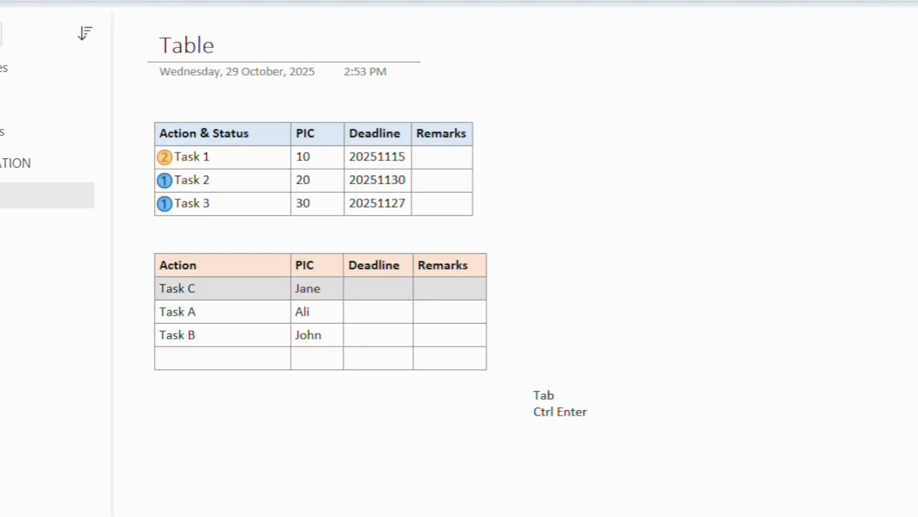
key("alt+shift+Down")
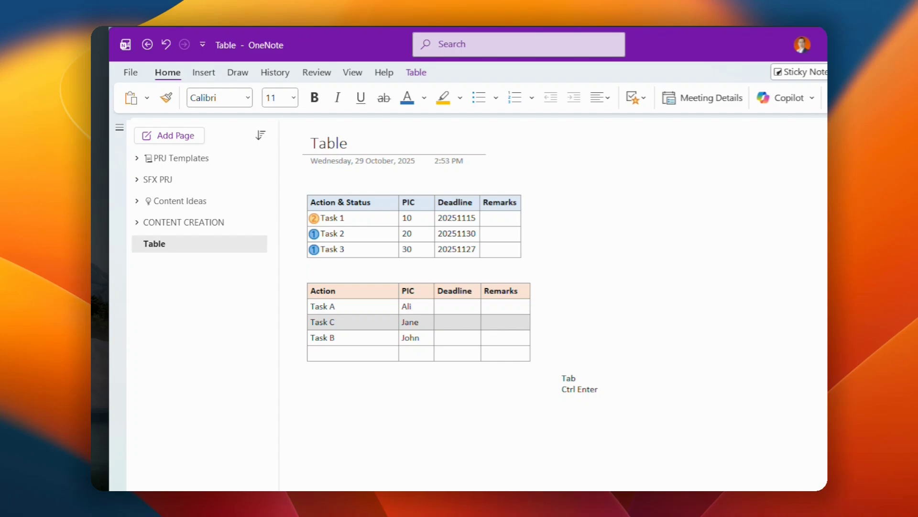
key("alt+shift+Down")
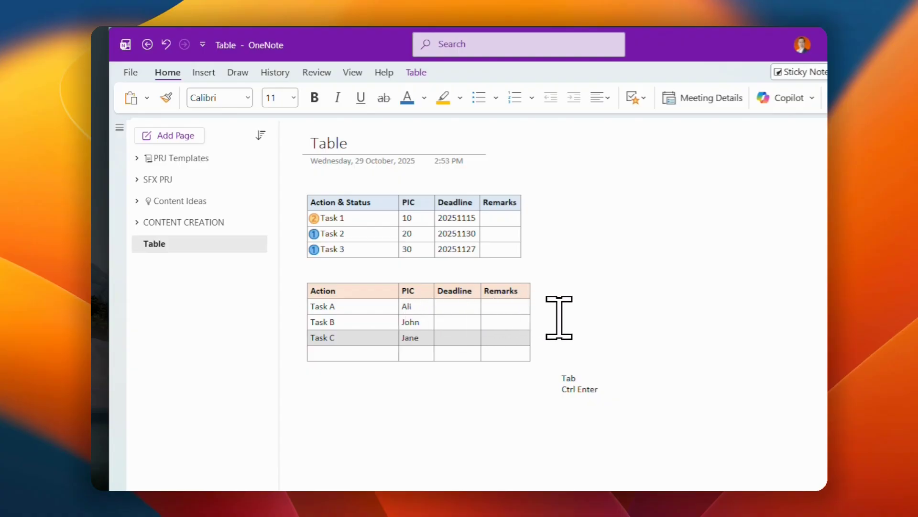
Step: Change Task A's priority tag in the lower table to the orange number 2
left_click(330, 300)
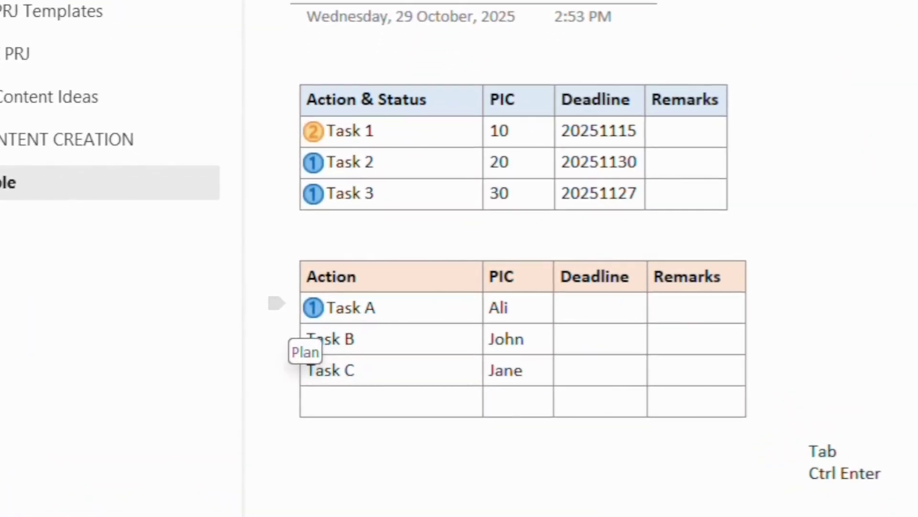
left_click(314, 308)
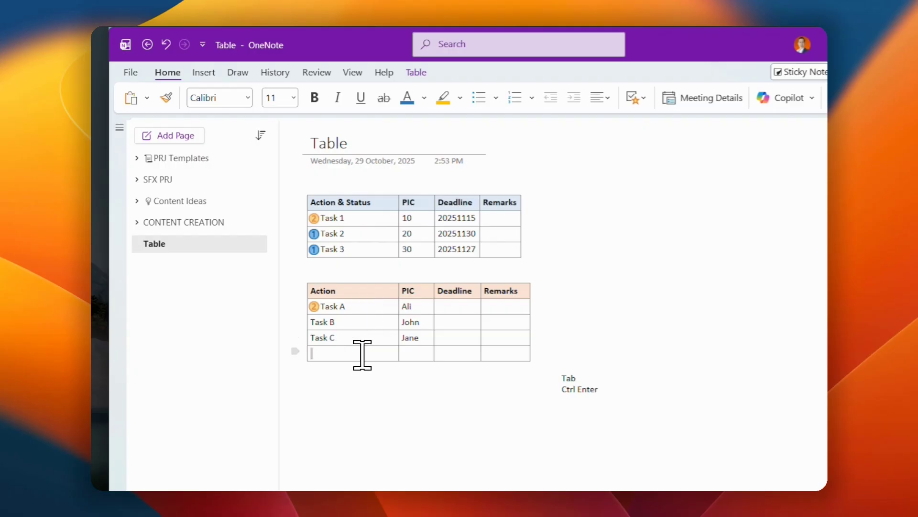
Step: Merge the lower table's empty last row into a single full-width cell
left_click_drag(362, 355, 394, 353)
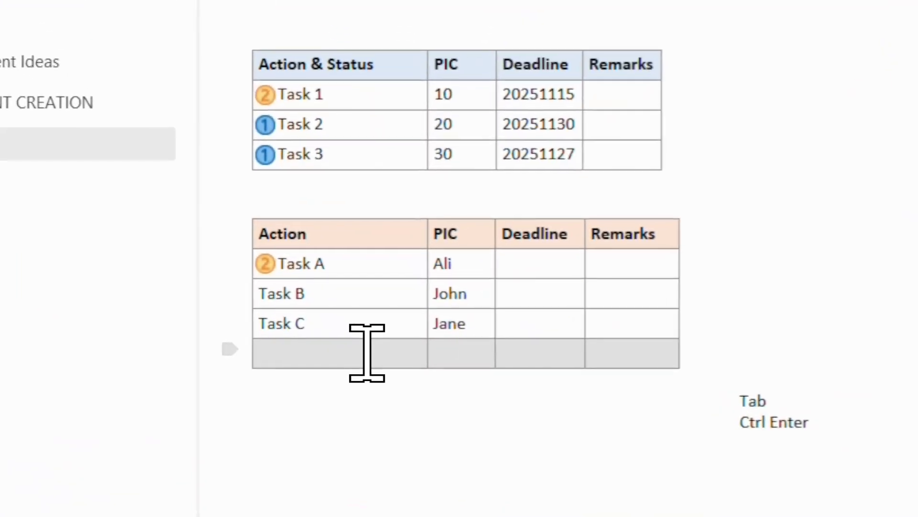
right_click(366, 352)
mouse_move(428, 514)
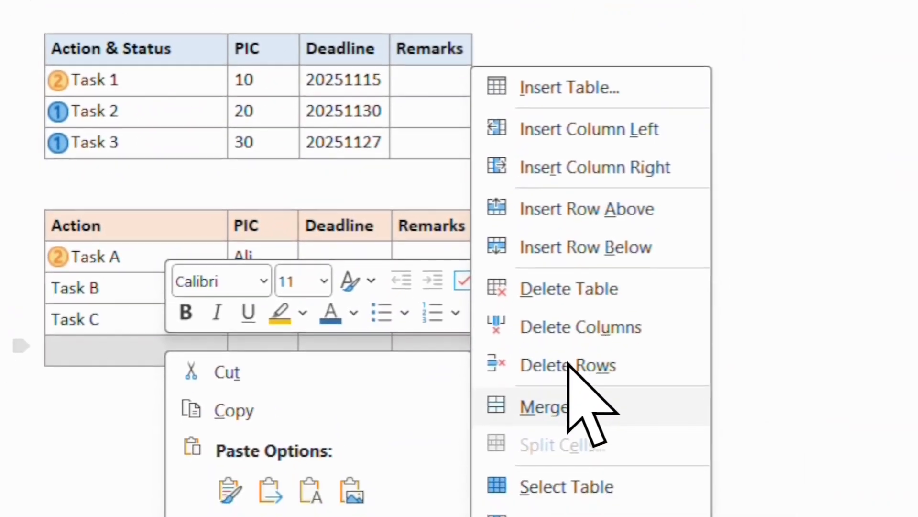
left_click(572, 405)
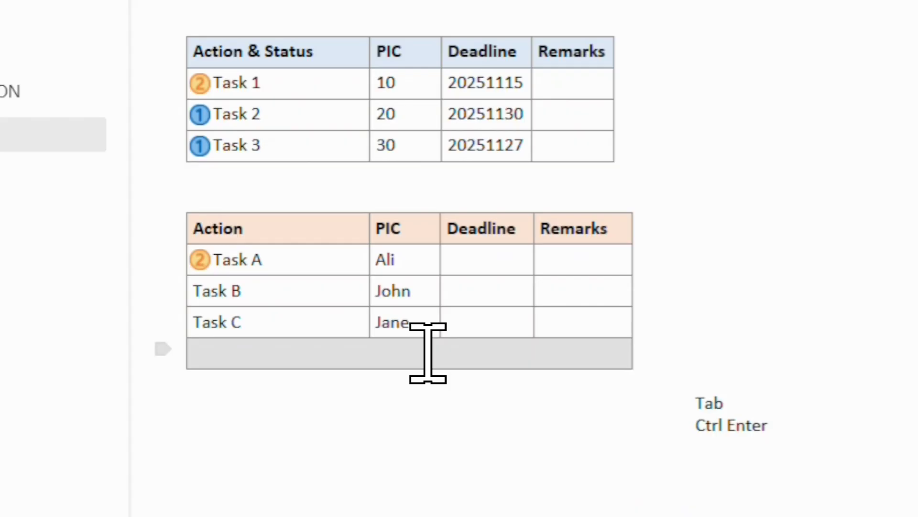
Step: Type Notes: with placeholder text in the merged cell and add an empty row beneath
left_click(306, 352)
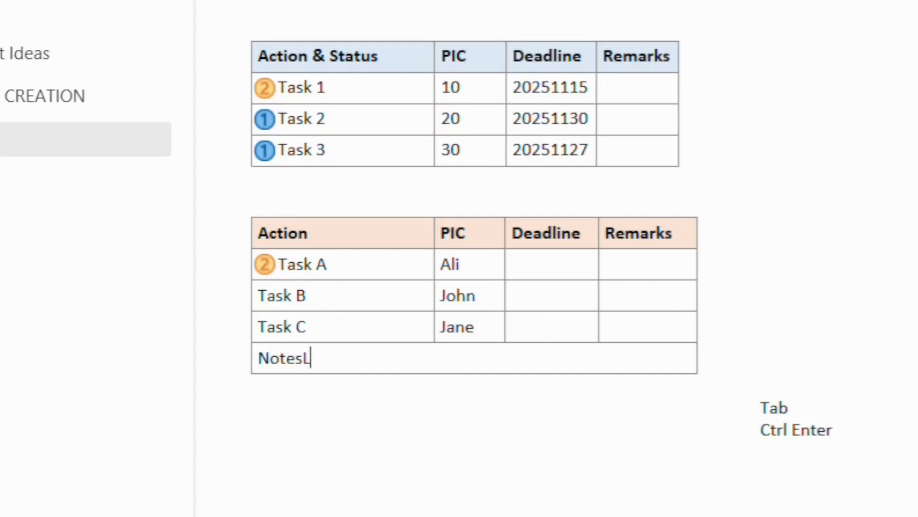
key("Tab")
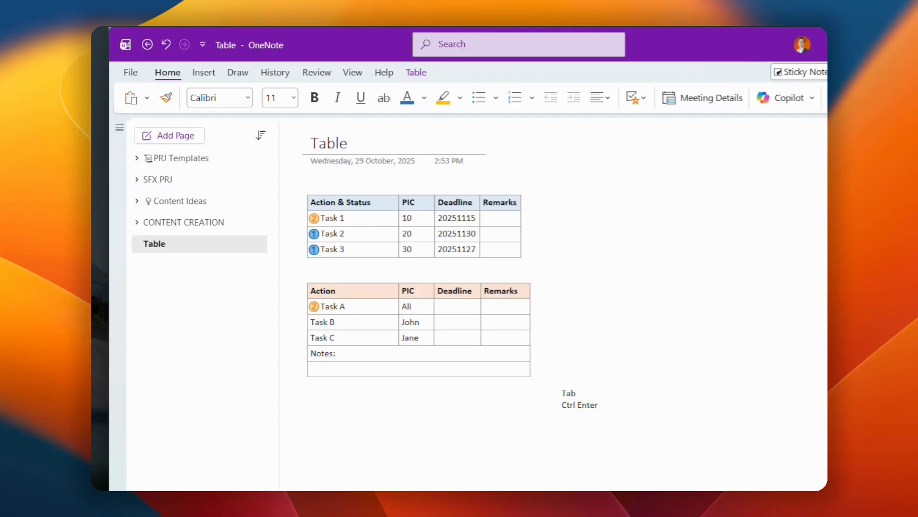
key("Return")
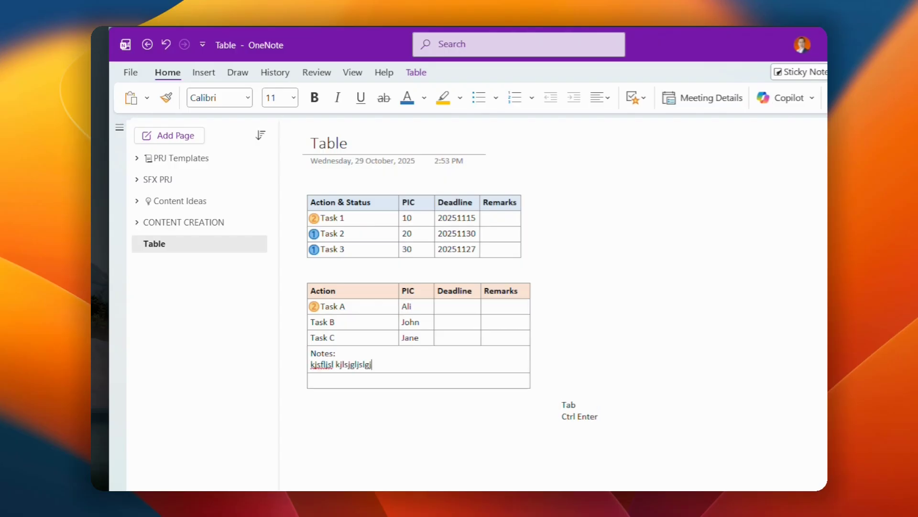
key("Return")
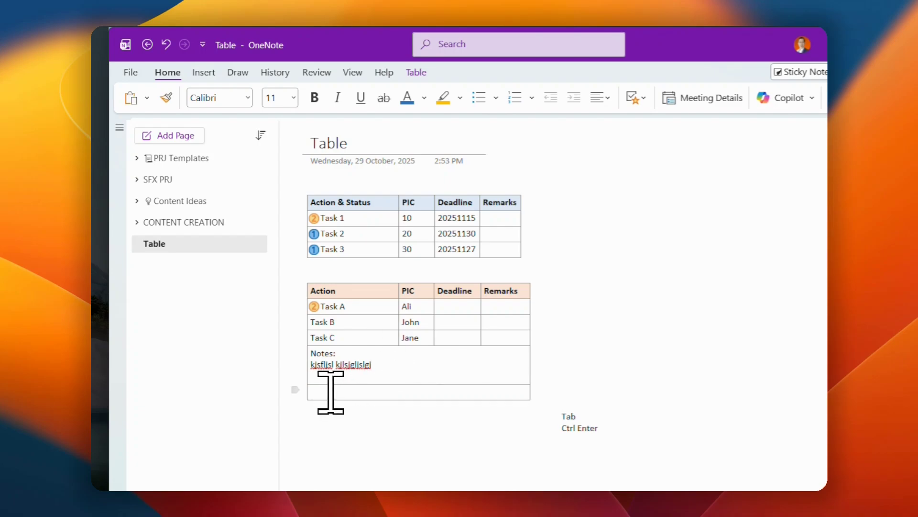
Step: Delete the empty bottom row from the lower table
left_click_drag(330, 392, 490, 404)
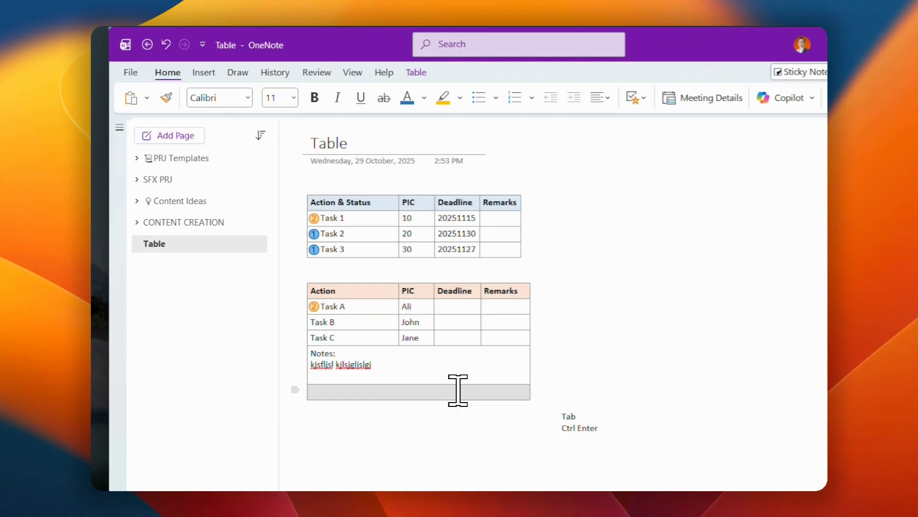
right_click(458, 389)
mouse_move(539, 320)
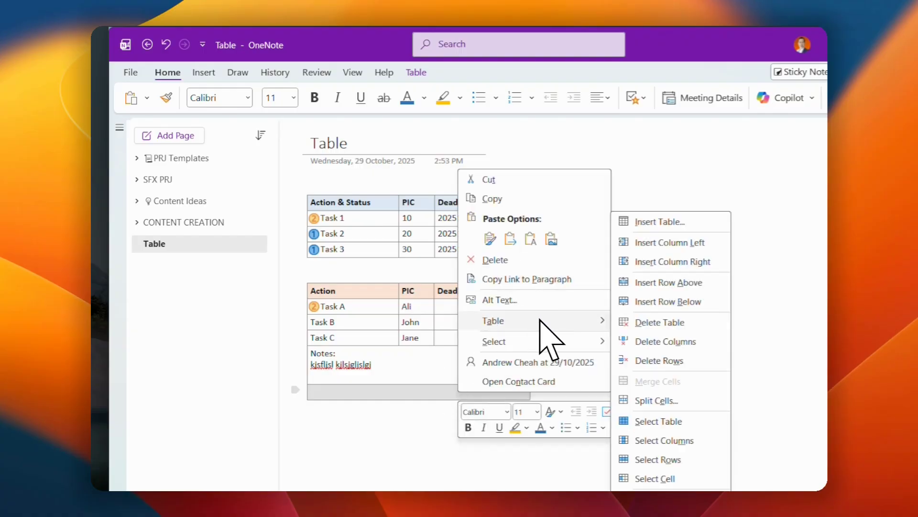
left_click(679, 359)
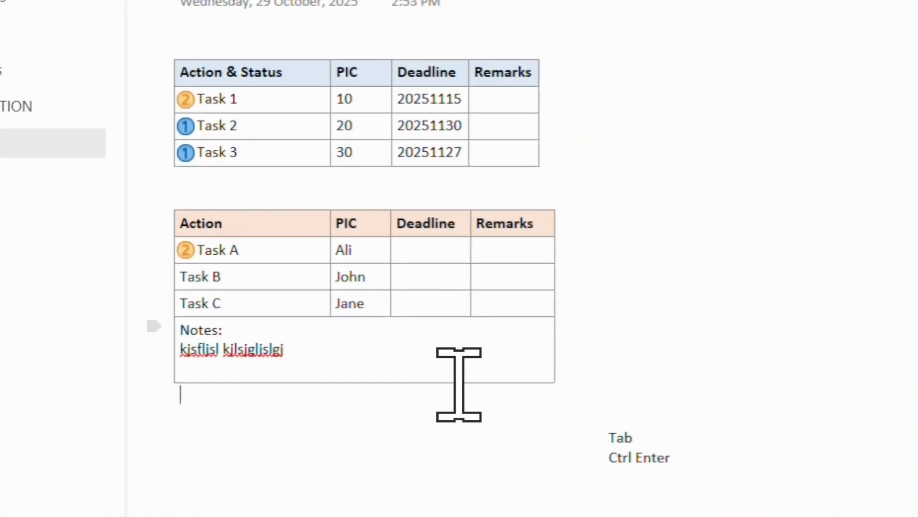
Step: Bold the Notes: label, then use Tab and Ctrl+Enter on the line below the notes
double_click(328, 354)
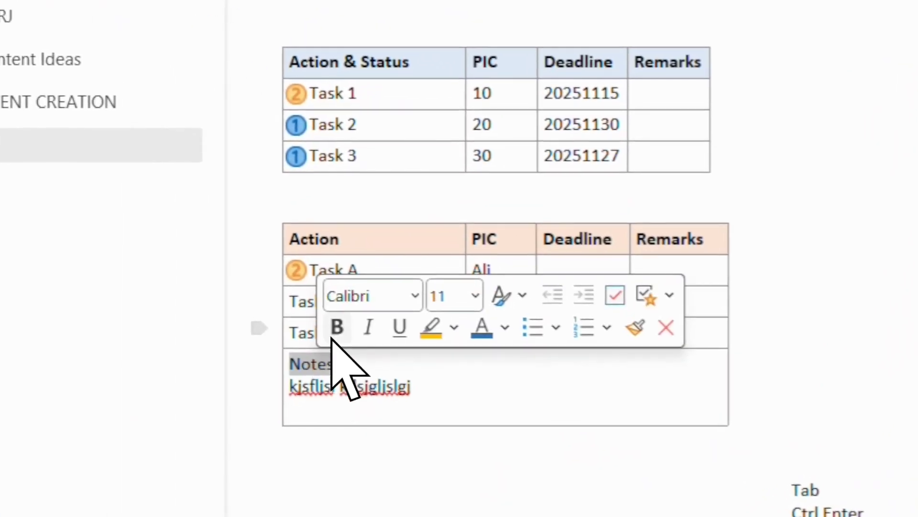
left_click(336, 325)
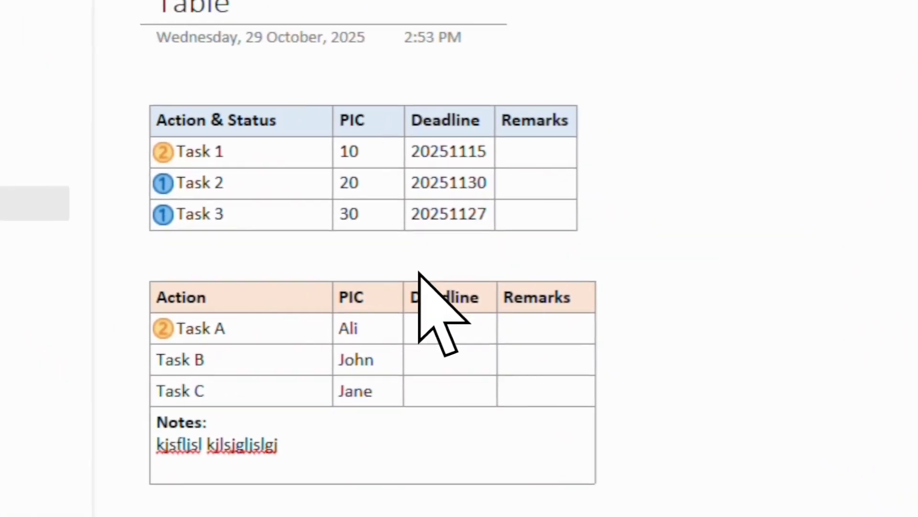
key("Down")
key("Down")
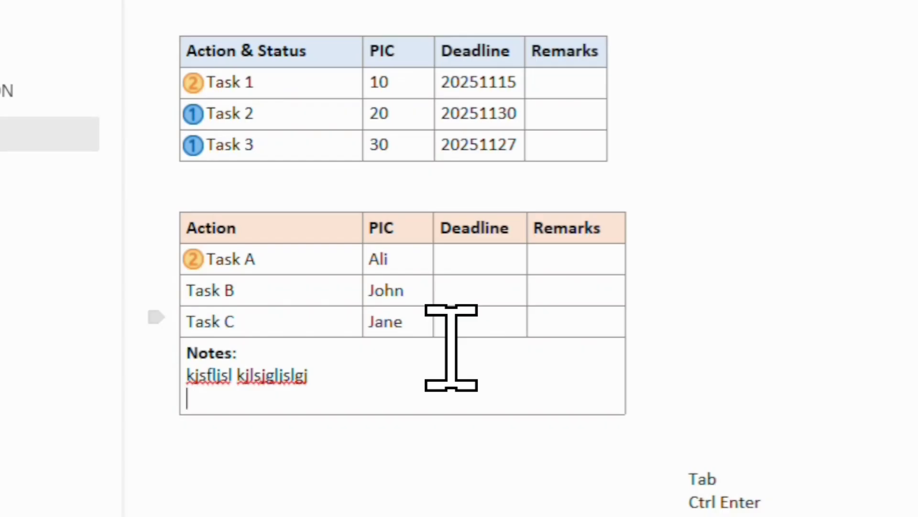
key("Tab")
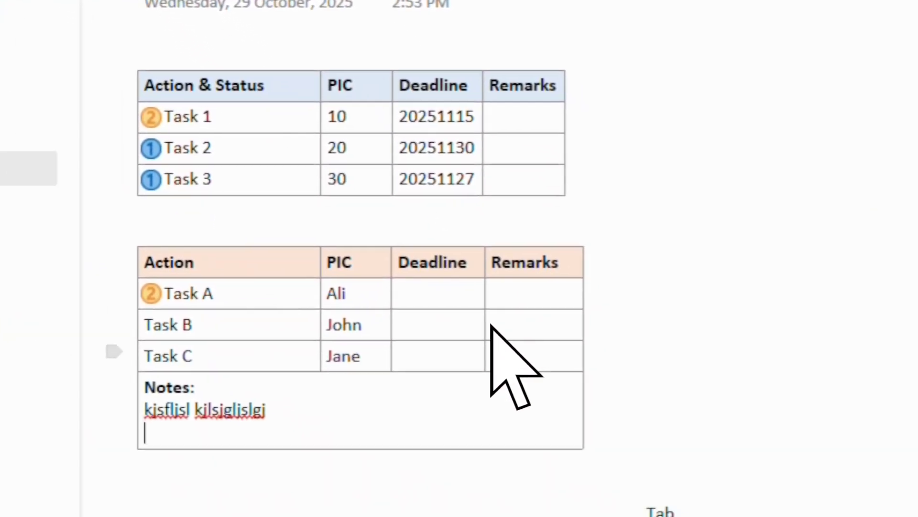
key("ctrl+Return")
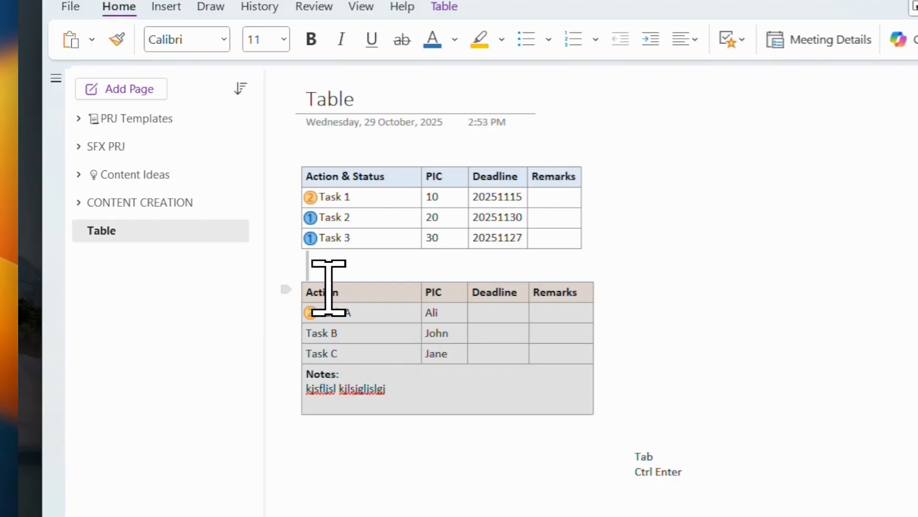
Step: Select the whole second table and move it to the right of the Task table
right_click(350, 299)
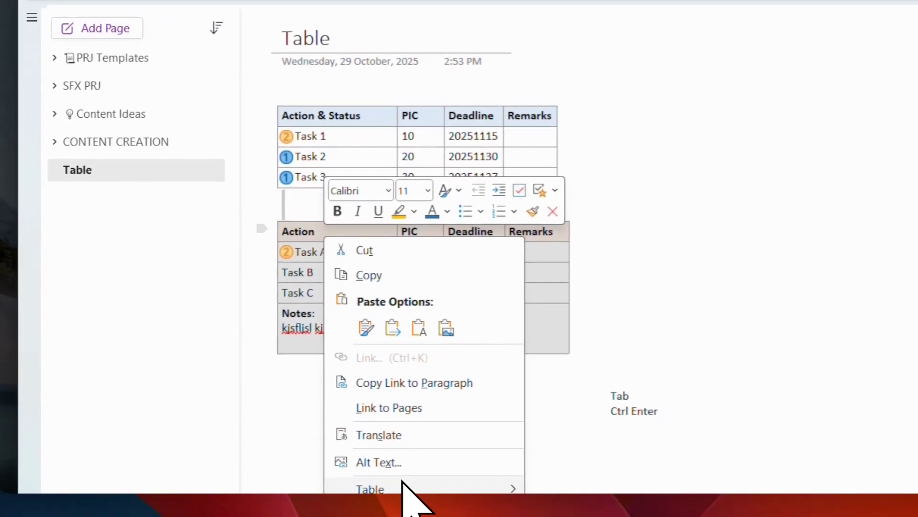
mouse_move(500, 505)
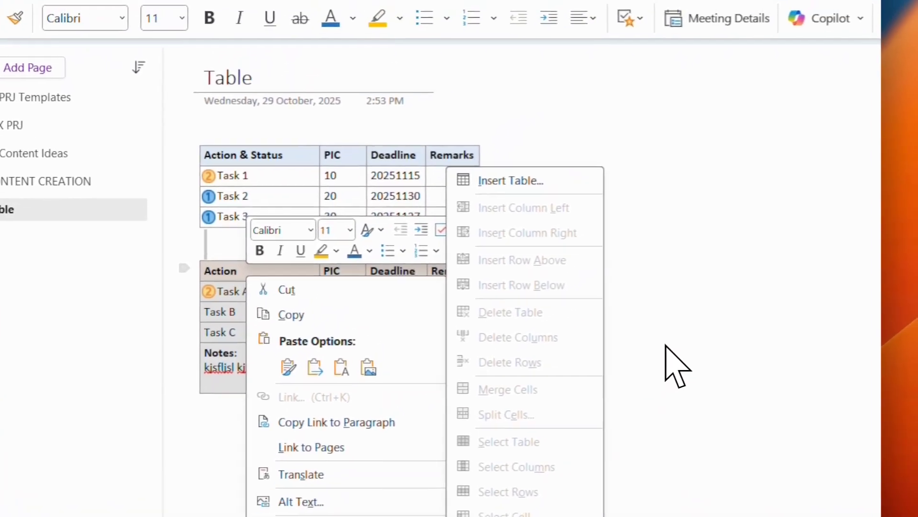
left_click(677, 366)
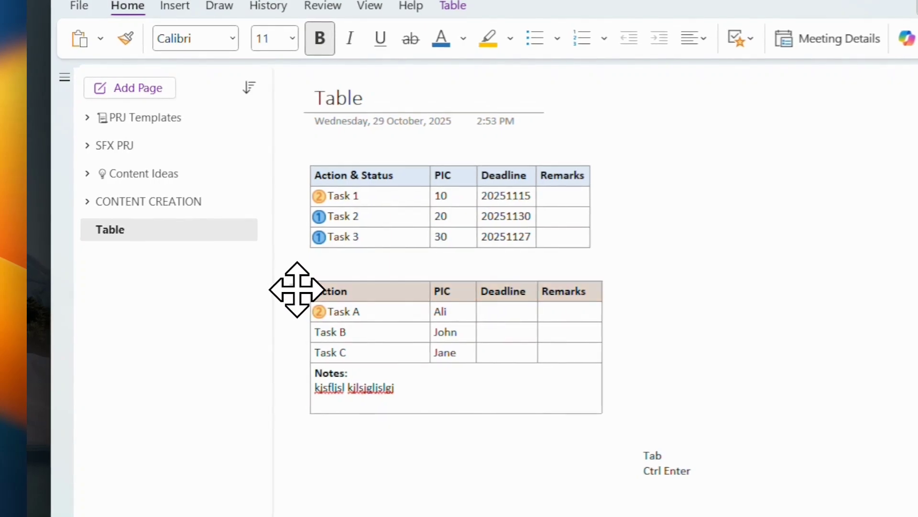
right_click(346, 289)
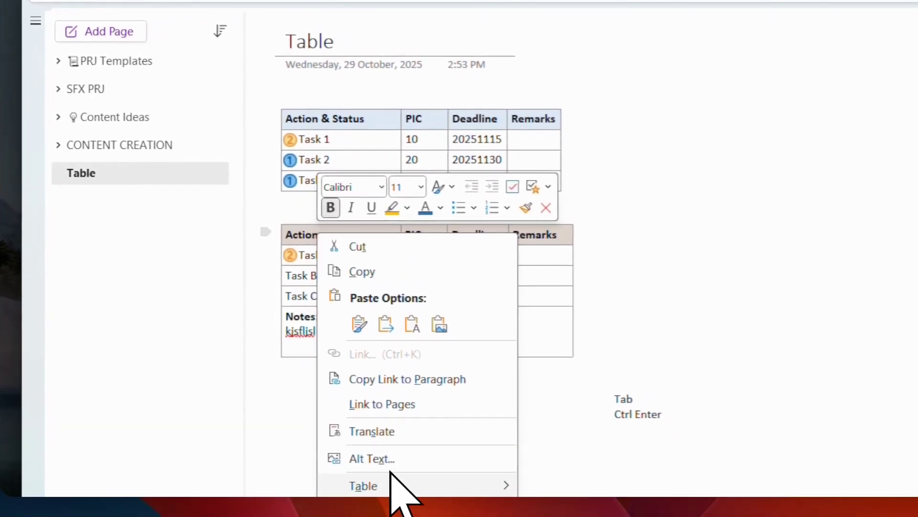
mouse_move(402, 486)
left_click(588, 406)
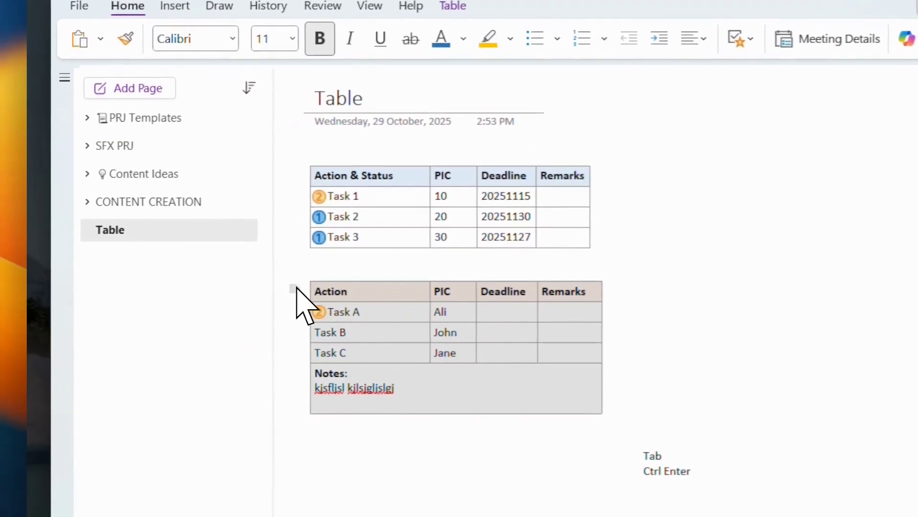
left_click_drag(293, 288, 621, 177)
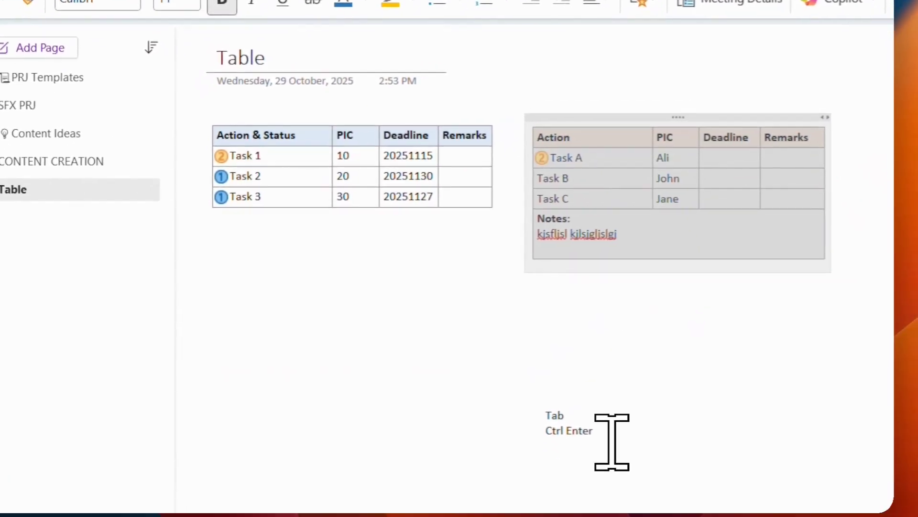
Step: Move the Tab / Ctrl Enter note container below the first table
left_click(611, 412)
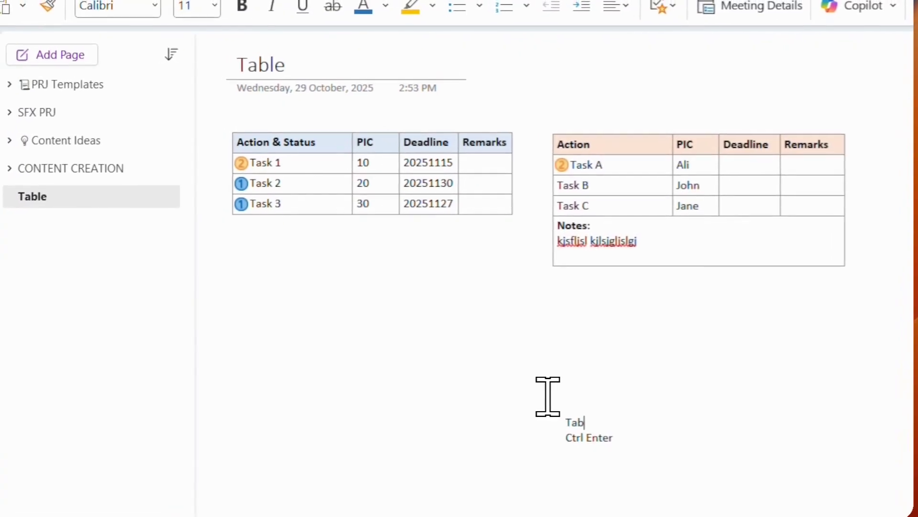
left_click_drag(601, 410, 245, 244)
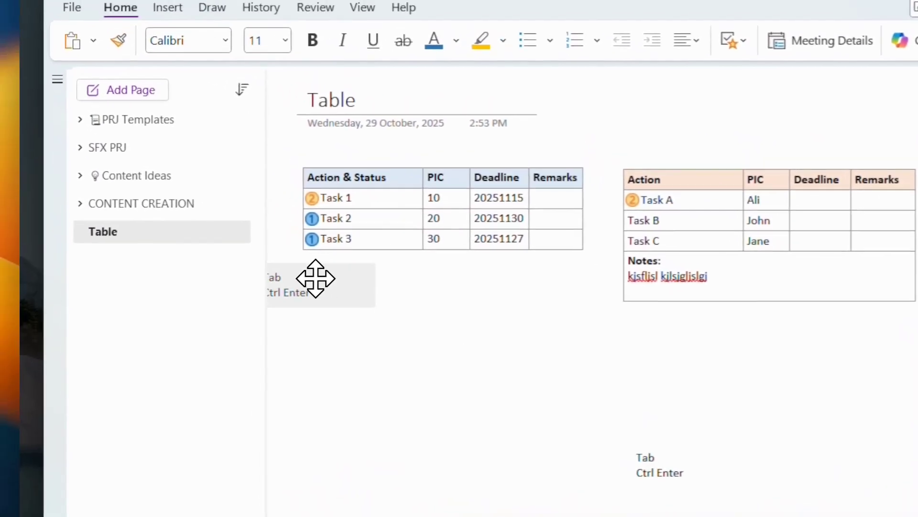
left_click_drag(316, 278, 206, 291)
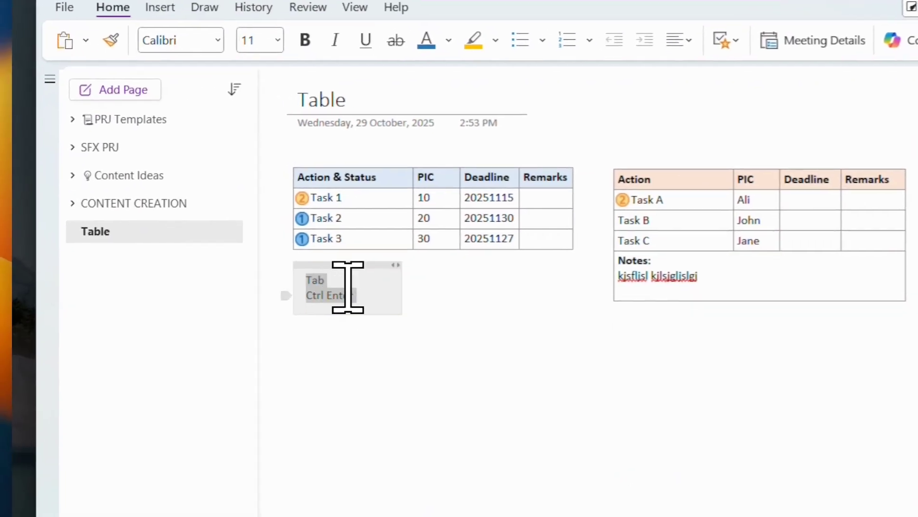
left_click(270, 412)
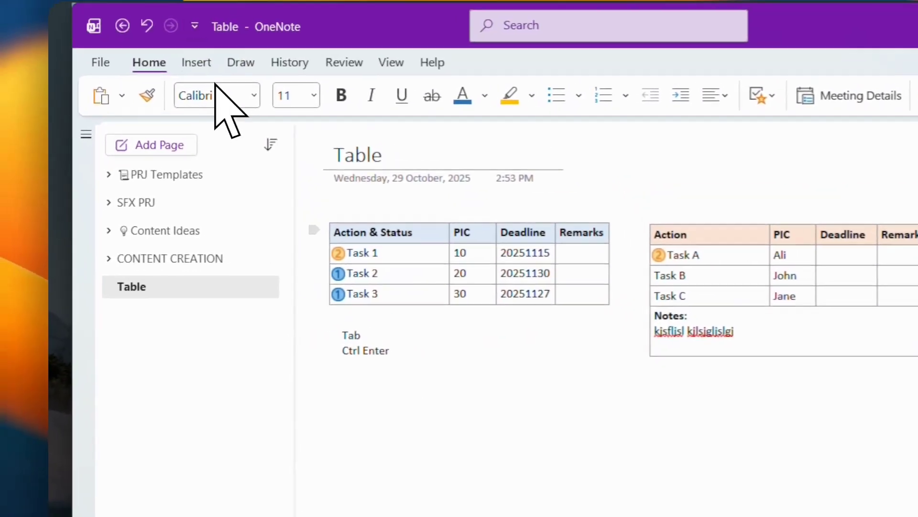
Step: Insert a 2x2 table below the Tab note
left_click(81, 26)
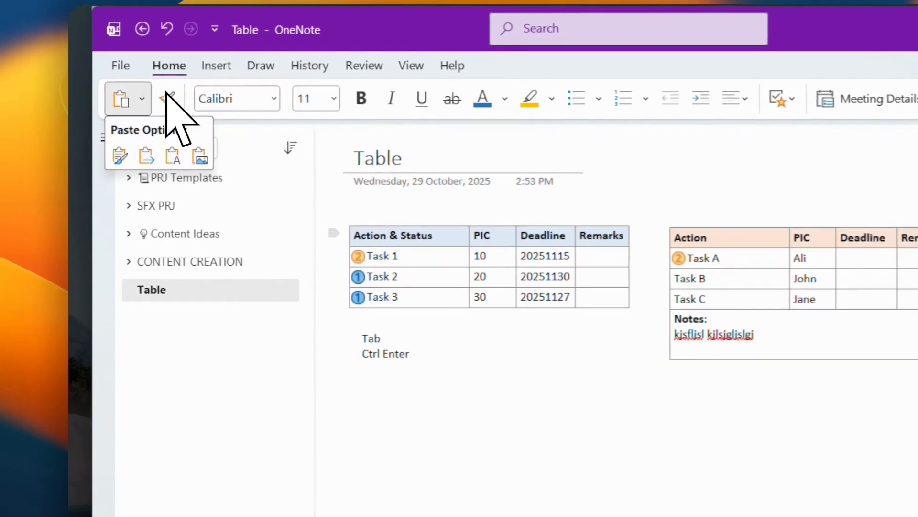
left_click(221, 66)
left_click(173, 99)
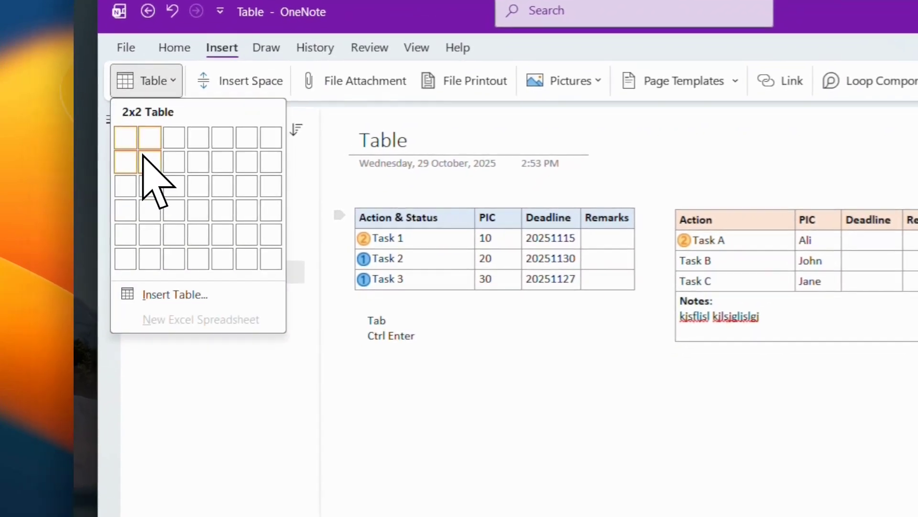
left_click(142, 177)
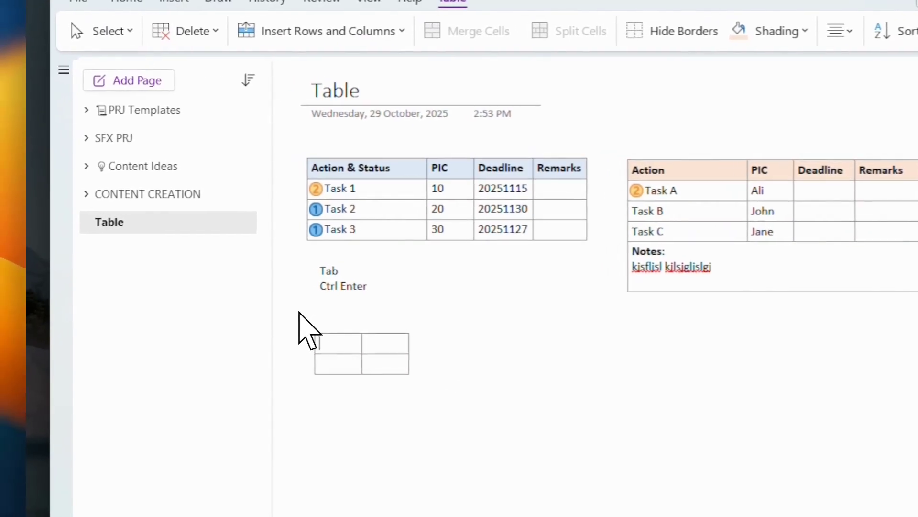
Step: Hide the 2x2 table's borders and enter the letters A, B, C and a stray D in its cells
left_click_drag(301, 318, 416, 379)
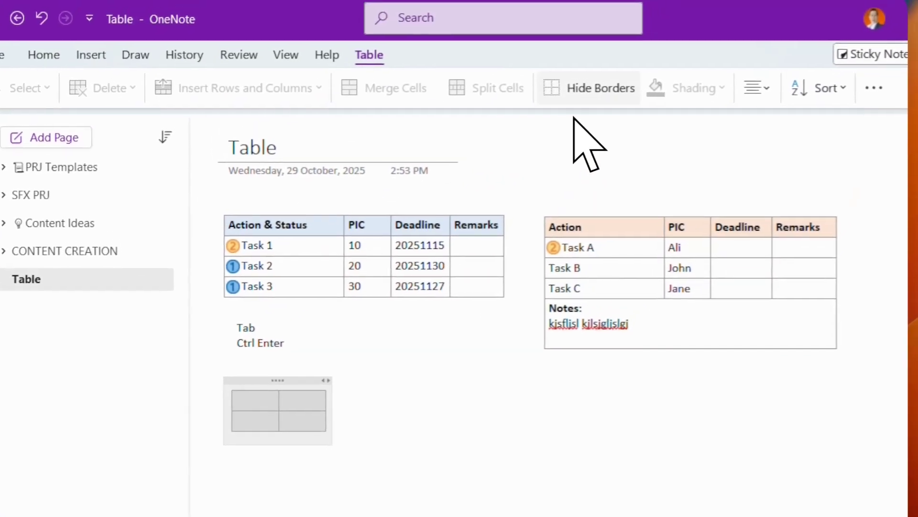
left_click(652, 18)
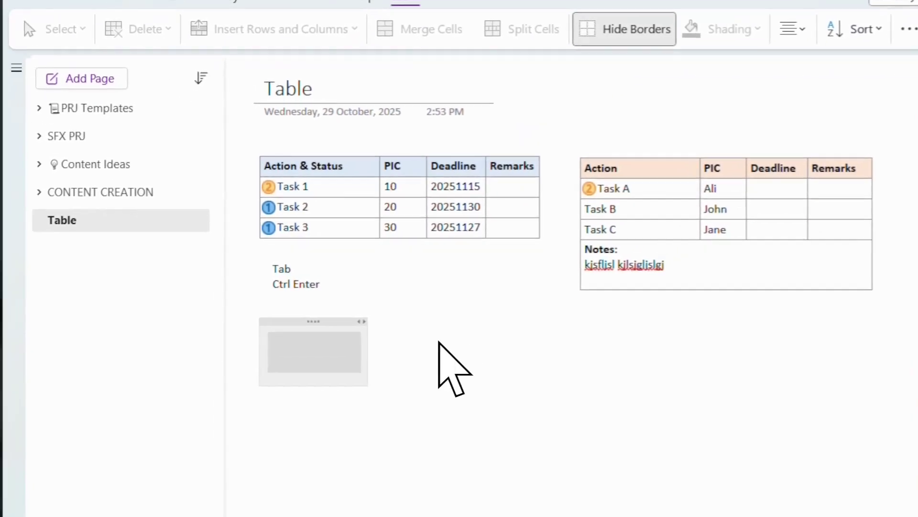
key("Delete")
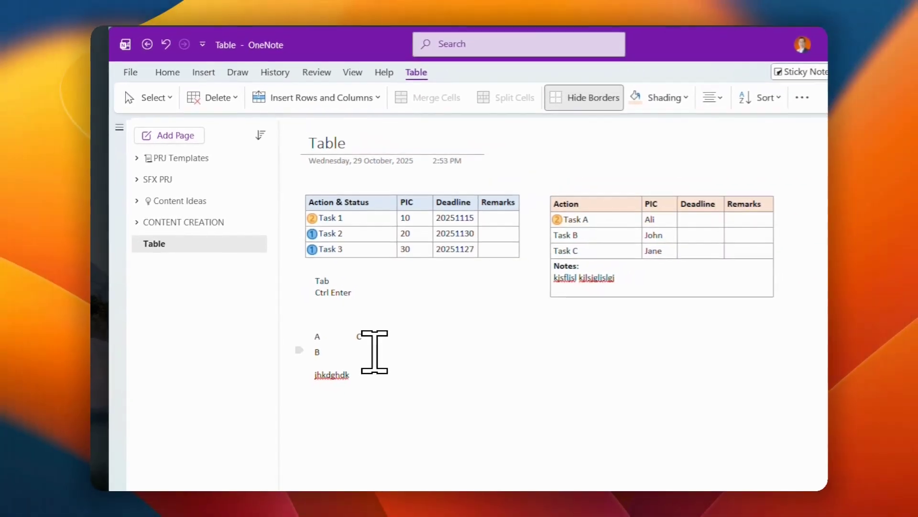
type("D")
left_click(388, 332)
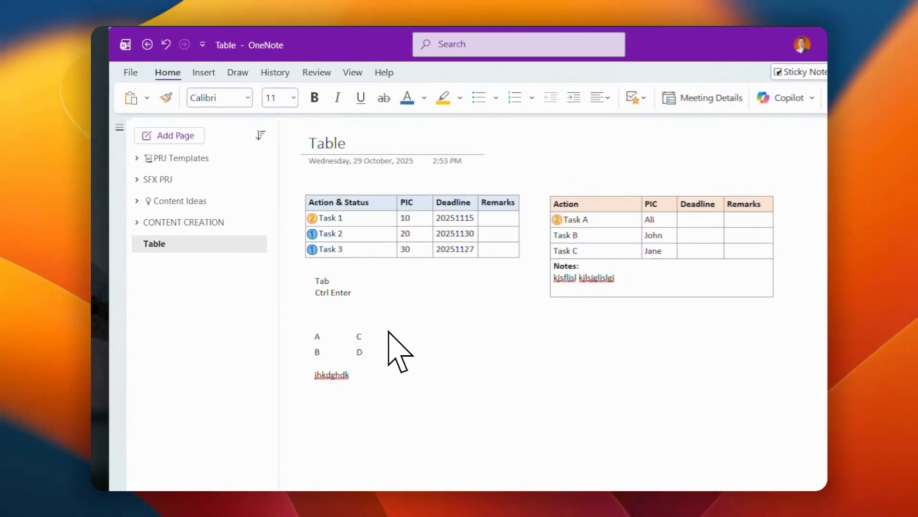
Step: Delete the stray D, leaving A, B and C in the layout table
left_click_drag(300, 315, 435, 403)
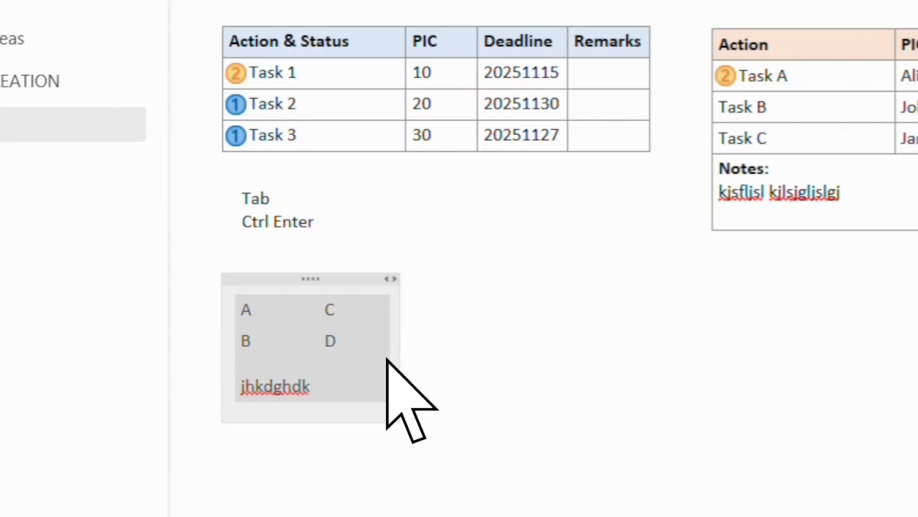
left_click(382, 368)
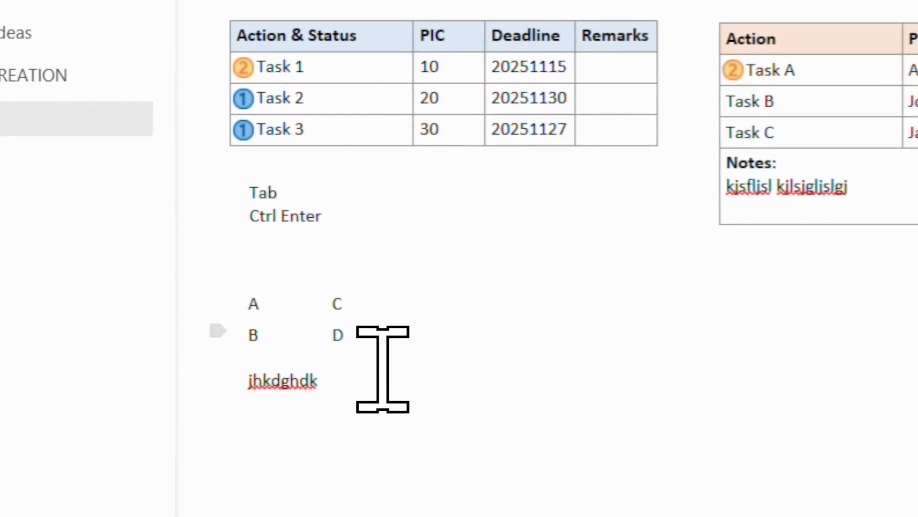
key("BackSpace")
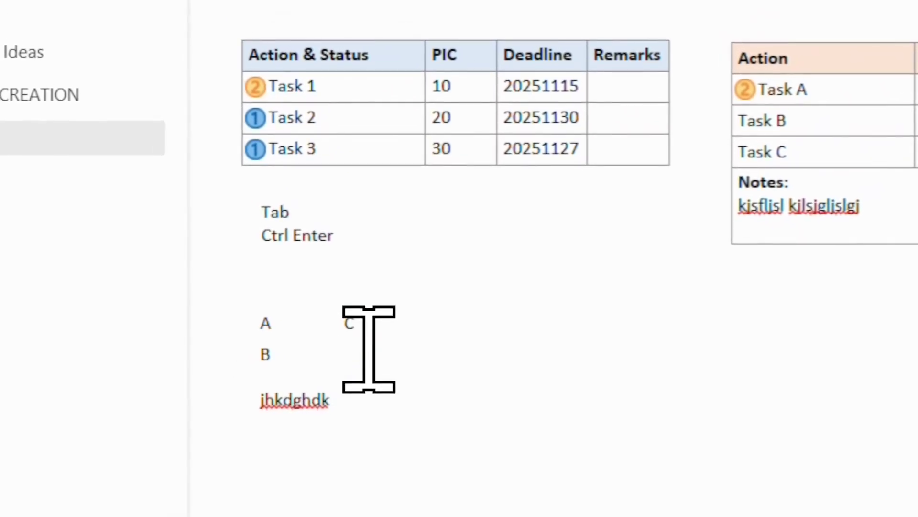
left_click(183, 63)
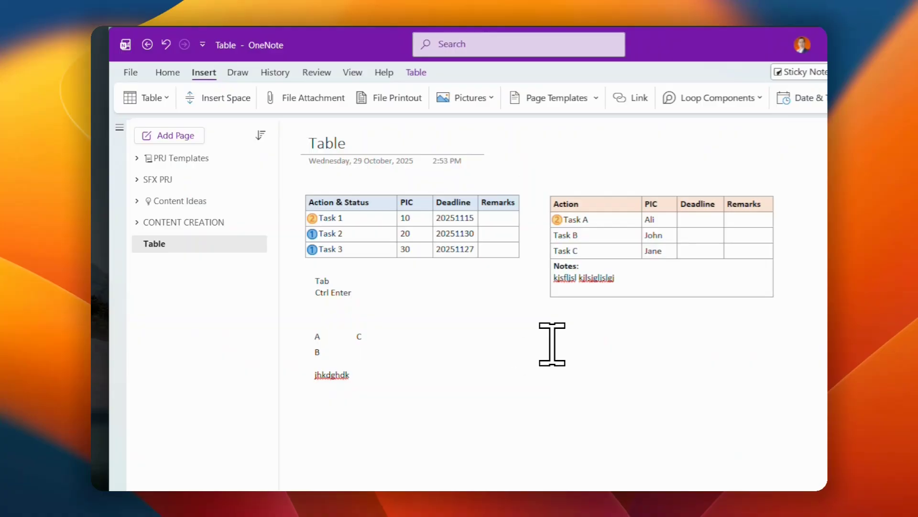
Step: Paste a copy of the Action & Status table into the layout table's empty cell below C
left_click_drag(308, 213, 504, 245)
key("ctrl+c")
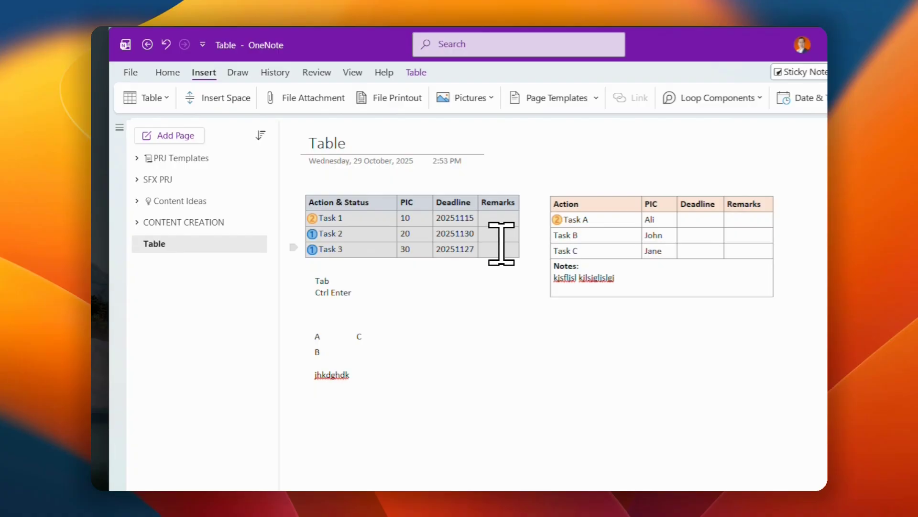
left_click(373, 357)
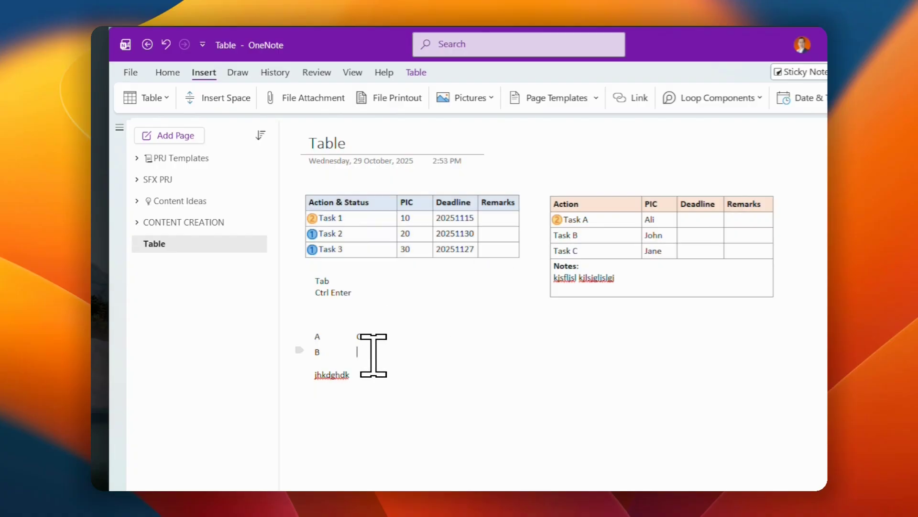
key("ctrl+v")
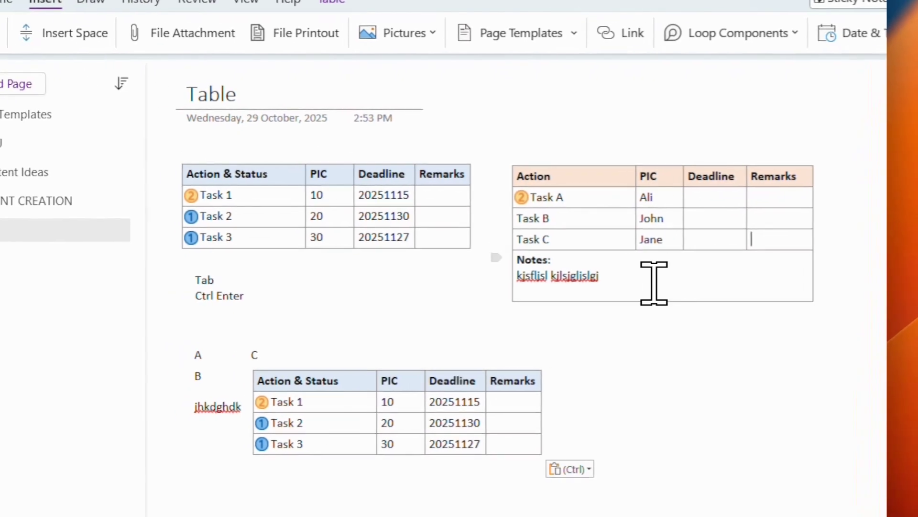
Step: Paste the Action & Status table on a new line inside the second table's Notes cell
left_click(641, 284)
key("Return")
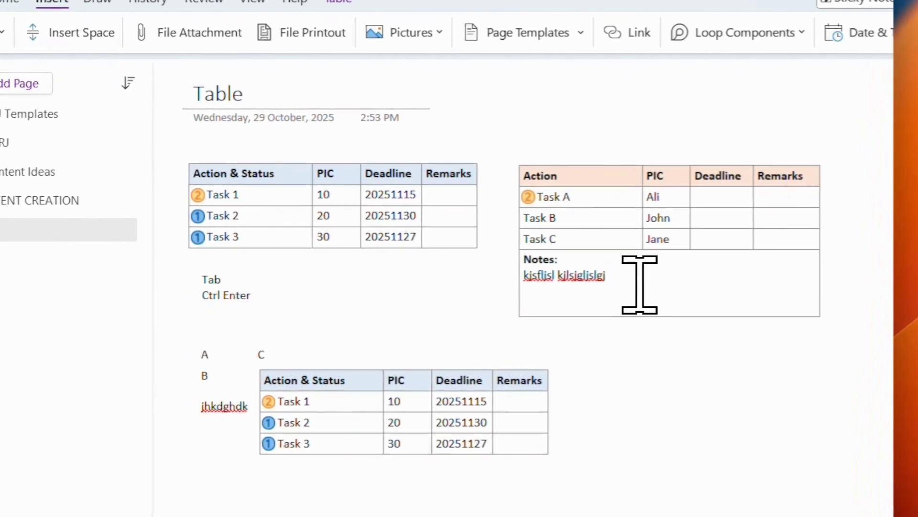
key("ctrl+v")
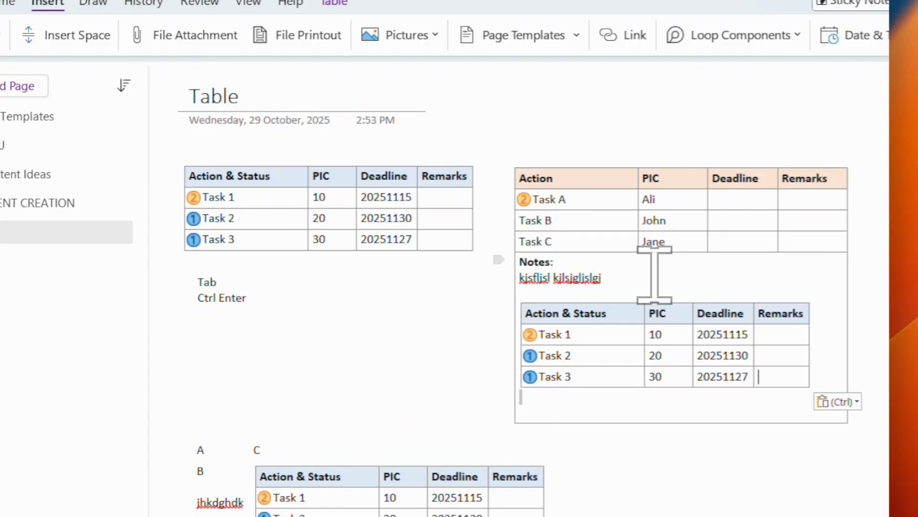